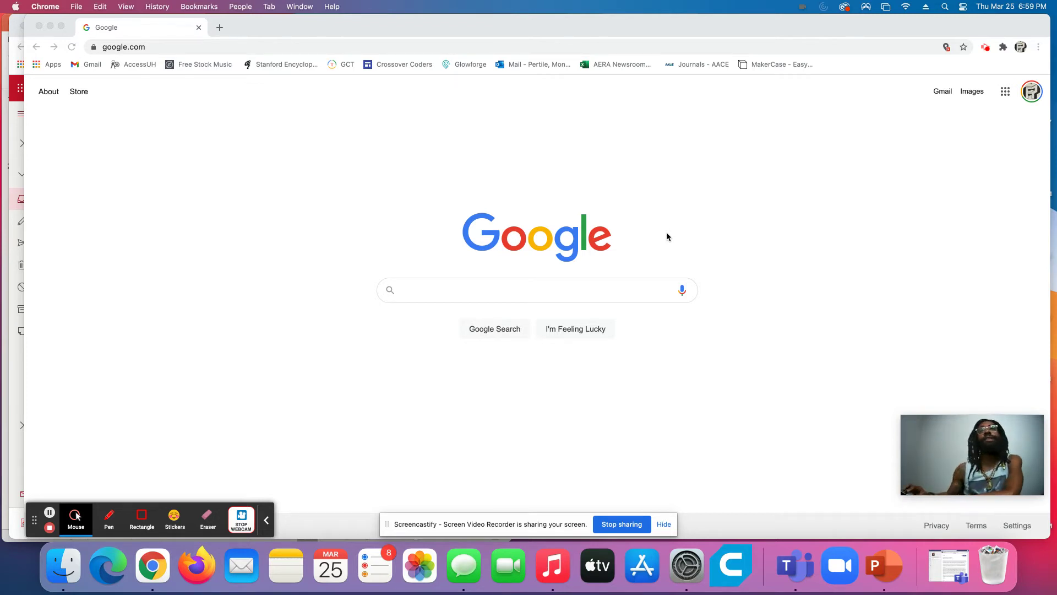
Search Google for 'lead', open lead4ward.com, and go to its Resources page
{"action": "left_click", "coordinate": [547, 47]}
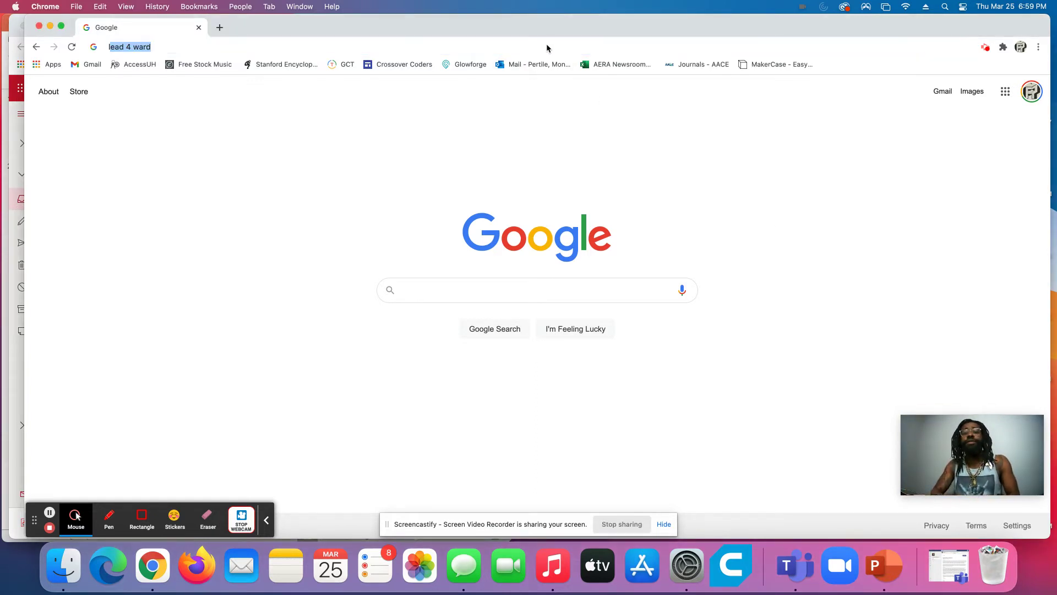
{"action": "type", "text": "lead"}
{"action": "key", "text": "Return"}
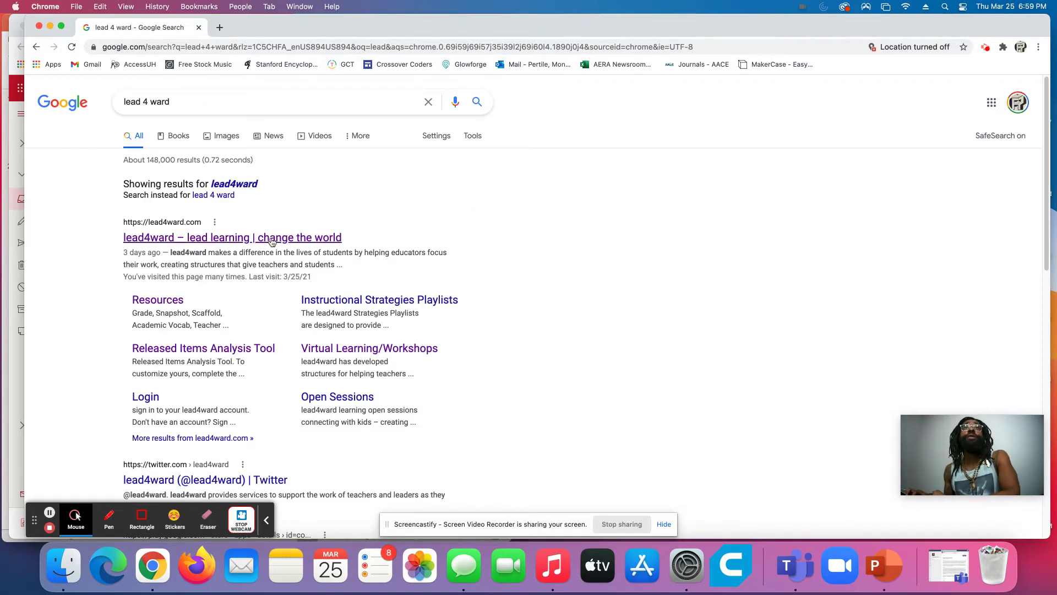
{"action": "left_click", "coordinate": [271, 239]}
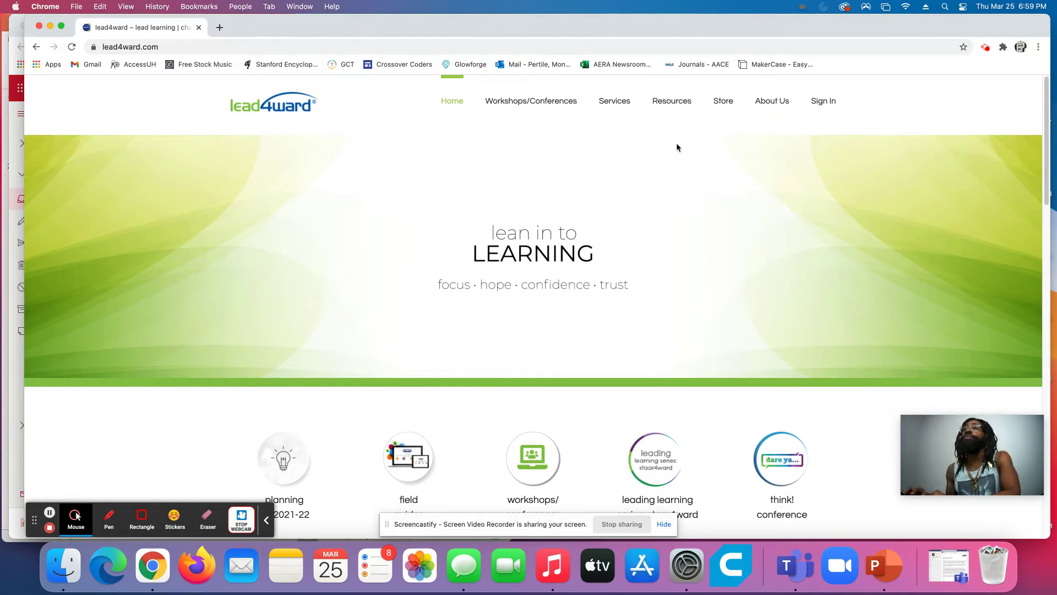
{"action": "left_click", "coordinate": [677, 112]}
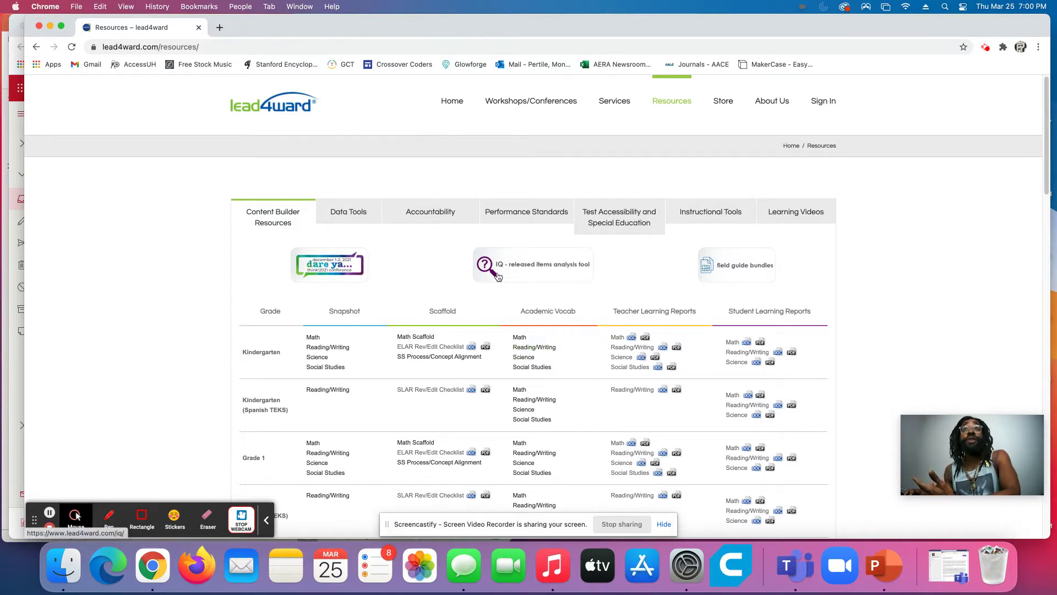
Launch the IQ – released items analysis tool from its Resources banner
{"action": "left_click", "coordinate": [539, 271]}
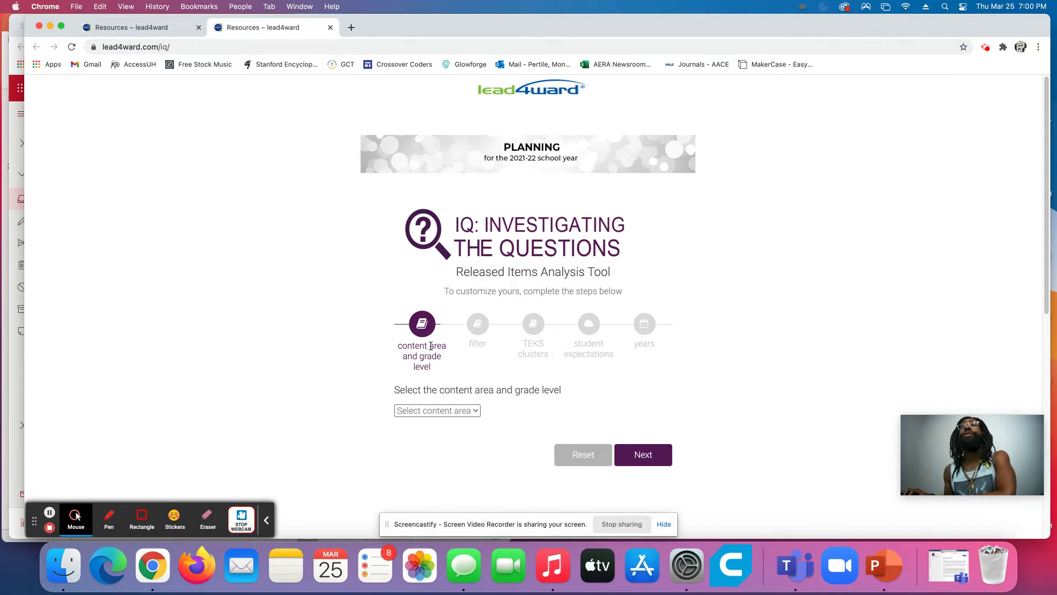
Choose Math and Grade 5, then pick the filter leading to TEKS clusters
{"action": "left_click", "coordinate": [458, 411]}
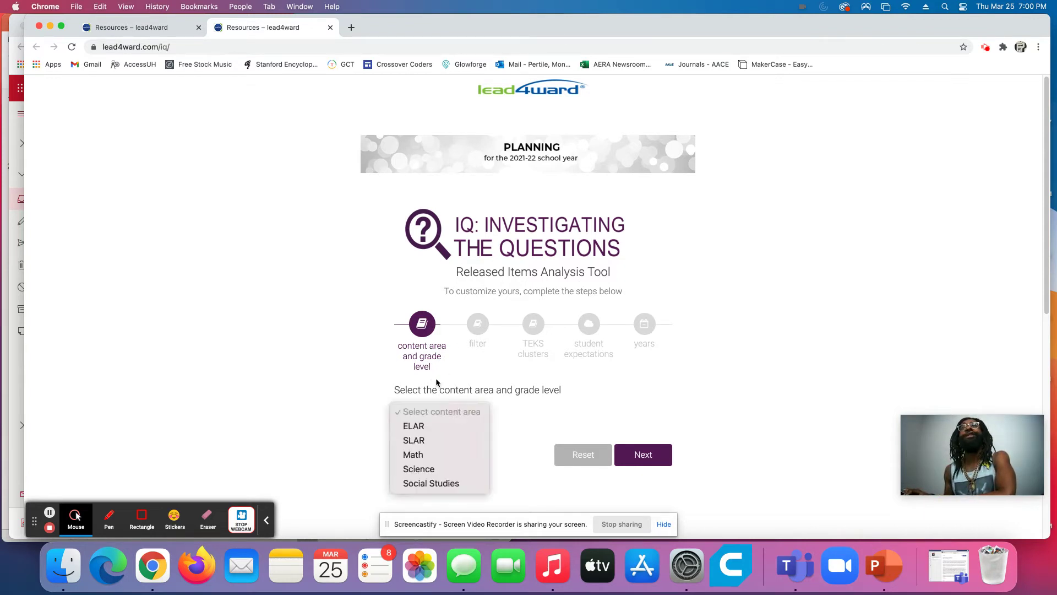
{"action": "left_click", "coordinate": [435, 457]}
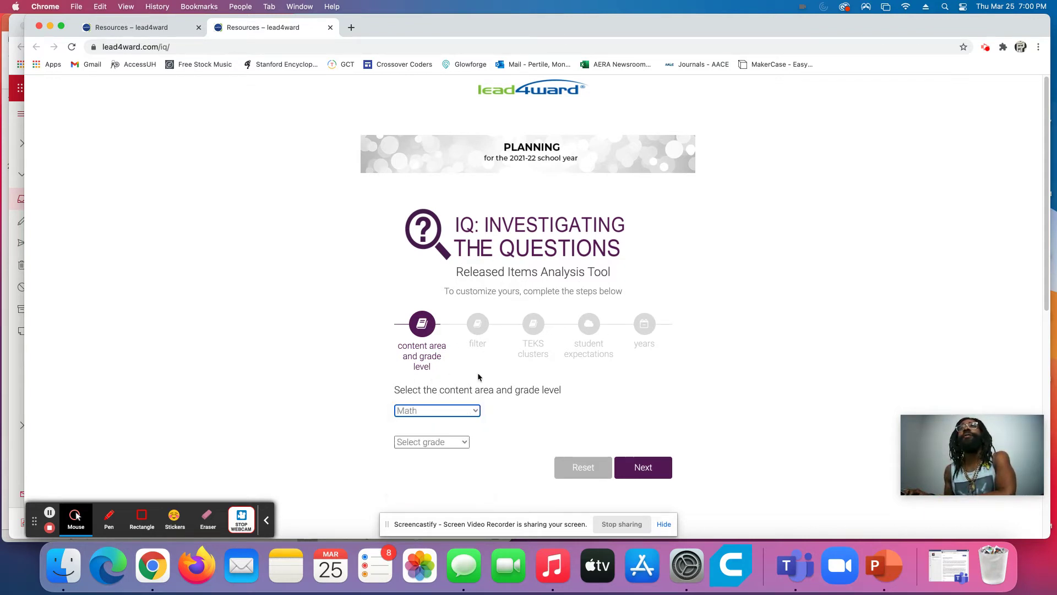
{"action": "left_click", "coordinate": [457, 442]}
{"action": "left_click", "coordinate": [437, 518]}
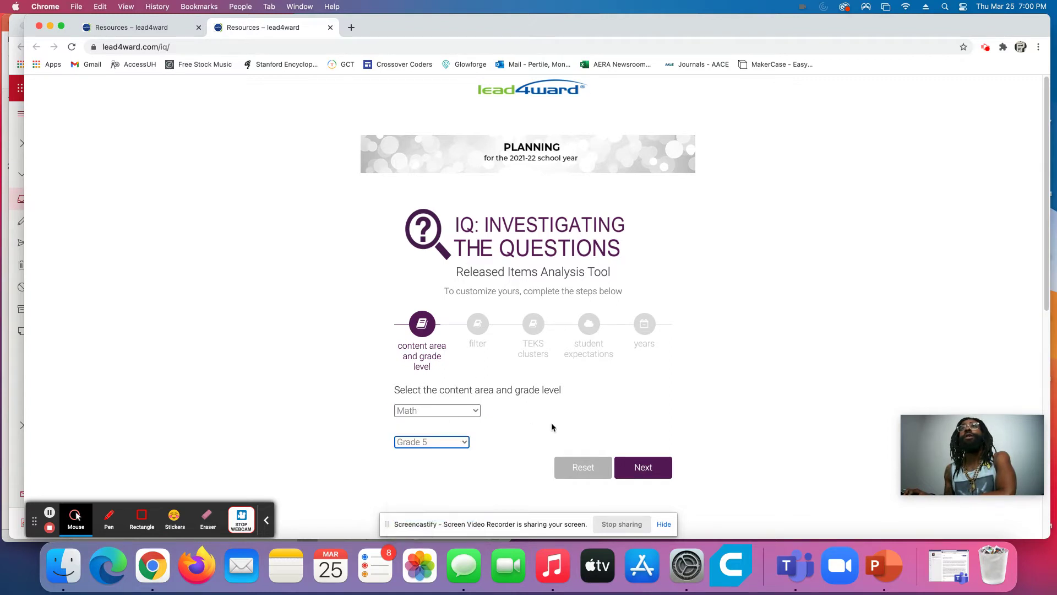
{"action": "left_click", "coordinate": [644, 467]}
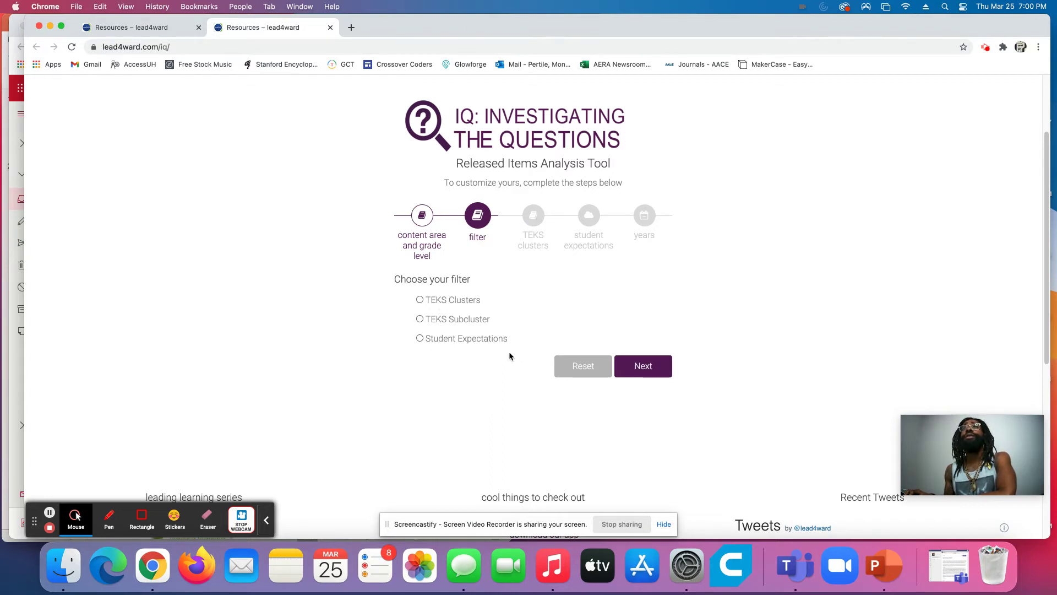
{"action": "left_click", "coordinate": [420, 300]}
{"action": "left_click", "coordinate": [661, 356]}
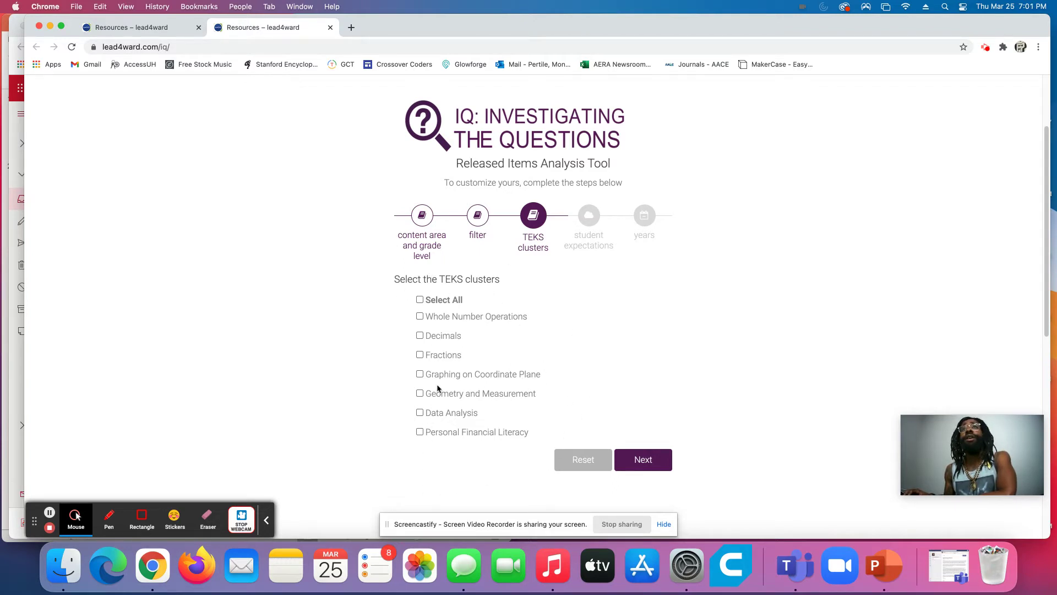
Include the Fractions cluster, all six of its expectations, and every year 2015–2019
{"action": "left_click", "coordinate": [420, 355]}
{"action": "left_click", "coordinate": [655, 463]}
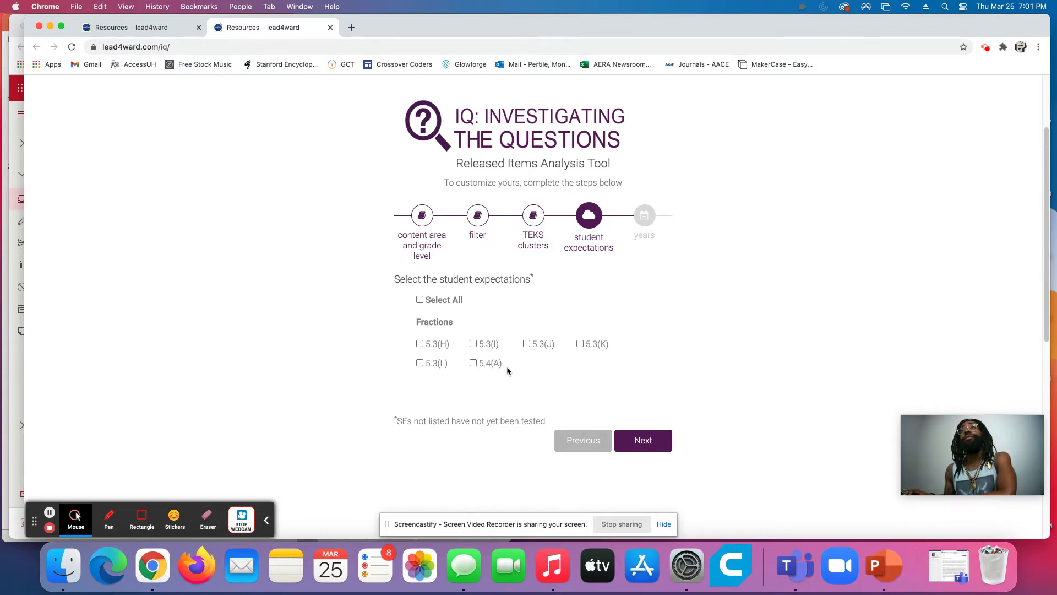
{"action": "left_click", "coordinate": [473, 364]}
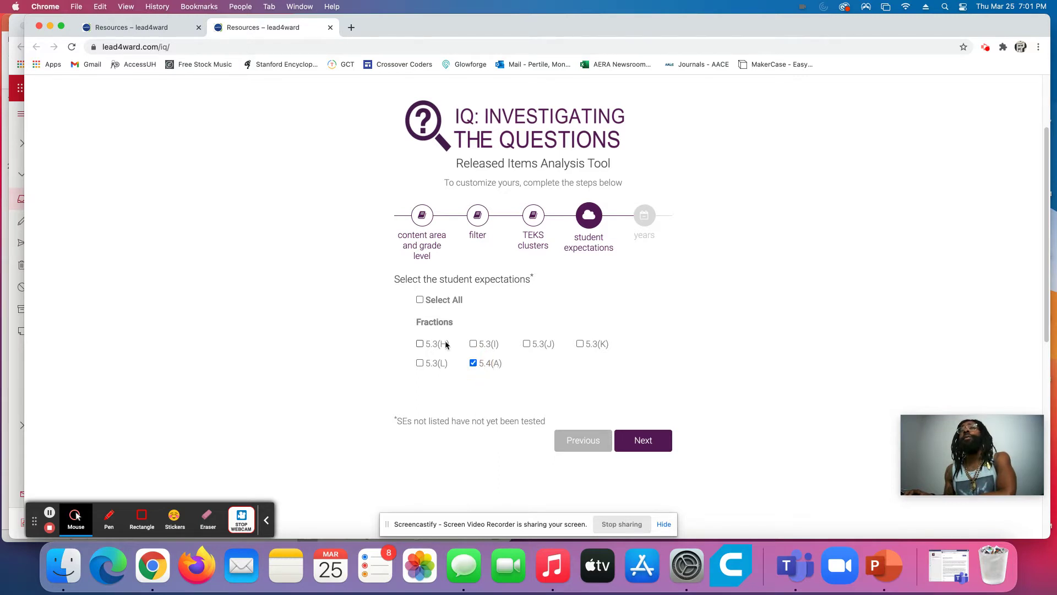
{"action": "left_click", "coordinate": [420, 300]}
{"action": "left_click", "coordinate": [660, 447]}
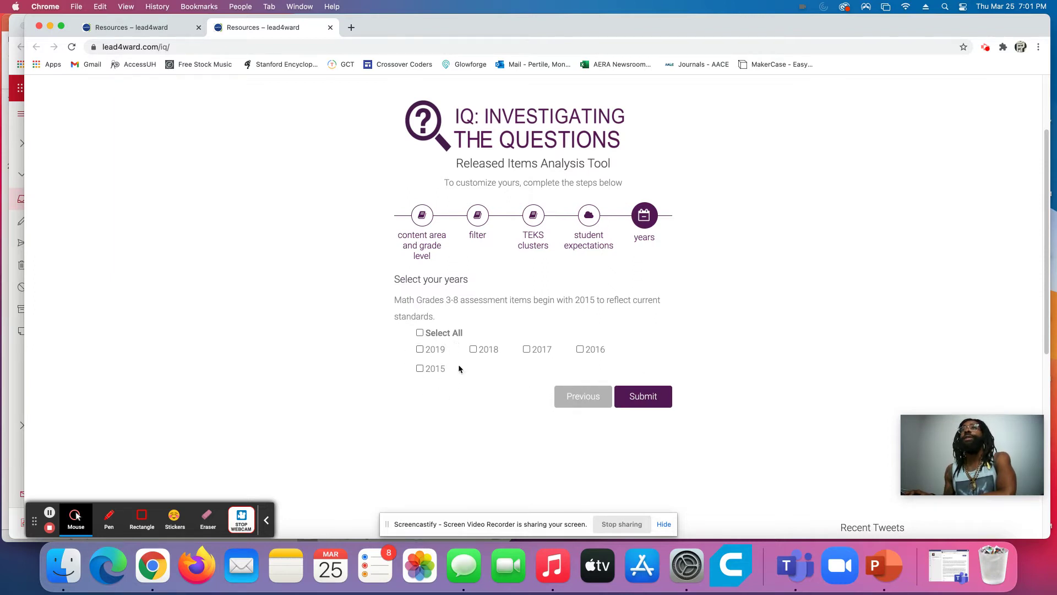
{"action": "left_click", "coordinate": [419, 333]}
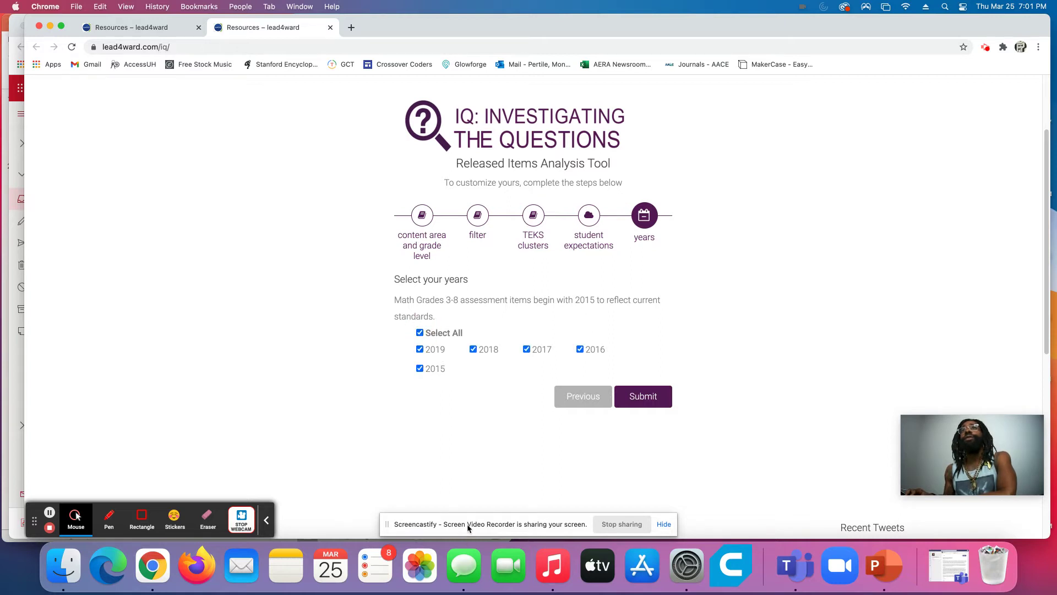
{"action": "left_click", "coordinate": [649, 399]}
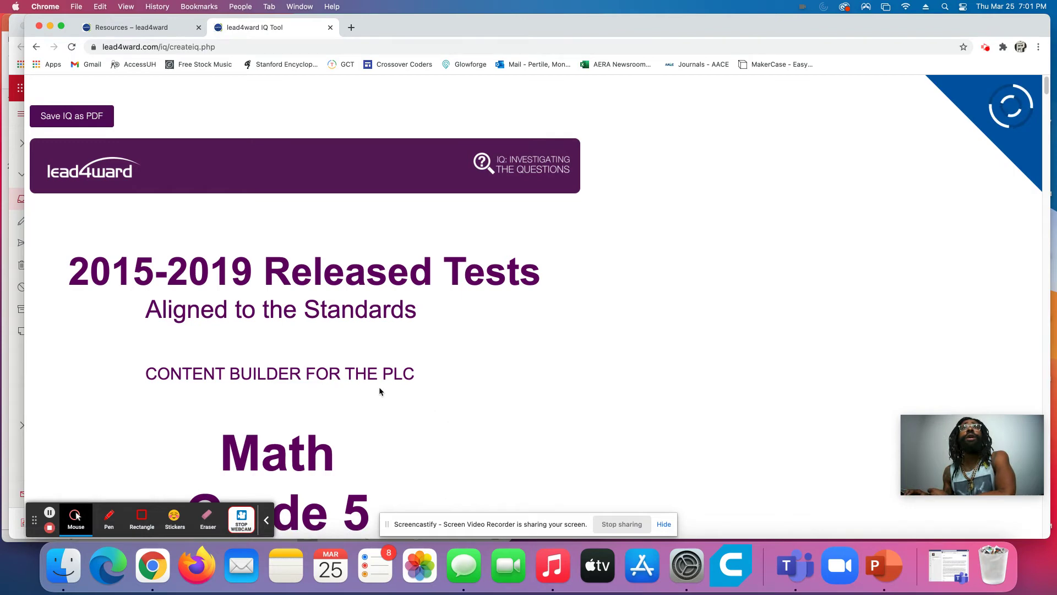
{"action": "scroll", "coordinate": [379, 391], "scroll_direction": "down", "scroll_amount": 10}
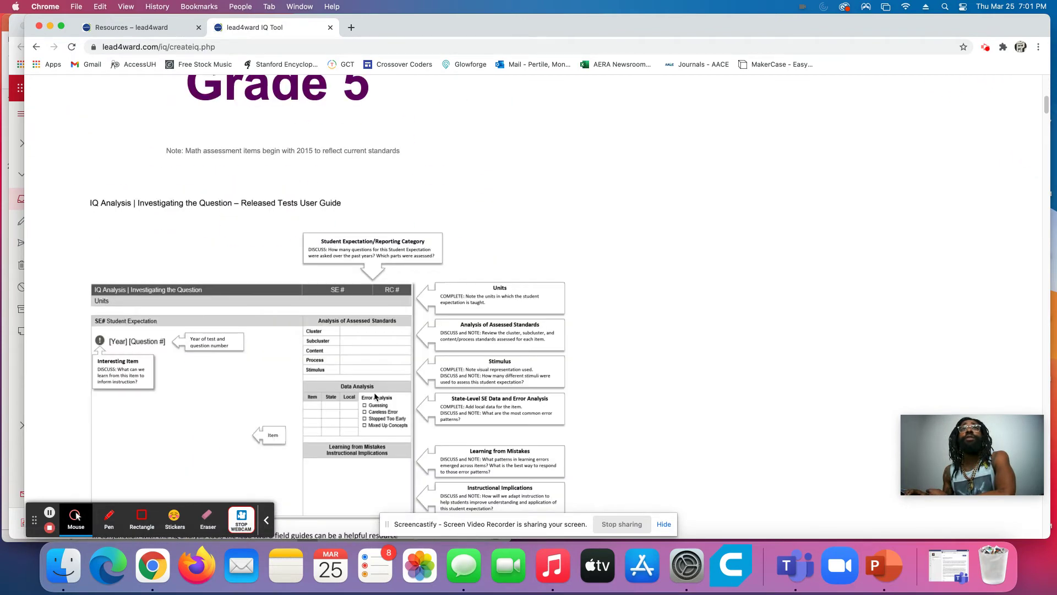
{"action": "scroll", "coordinate": [375, 397], "scroll_direction": "down", "scroll_amount": 3}
{"action": "scroll", "coordinate": [375, 397], "scroll_direction": "down", "scroll_amount": 3}
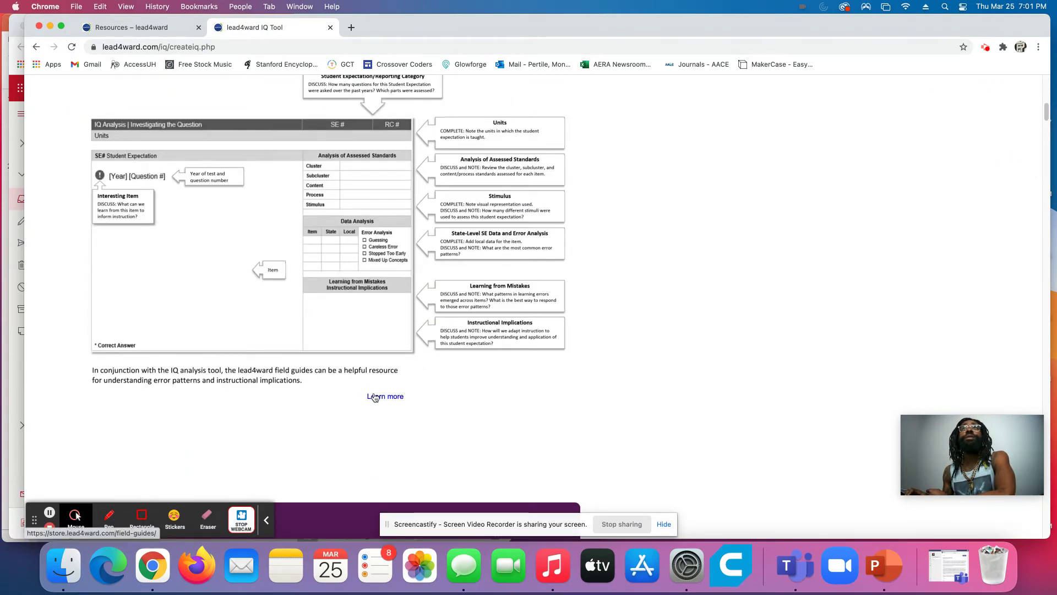
{"action": "scroll", "coordinate": [375, 397], "scroll_direction": "down", "scroll_amount": 2}
{"action": "scroll", "coordinate": [375, 397], "scroll_direction": "up", "scroll_amount": 3}
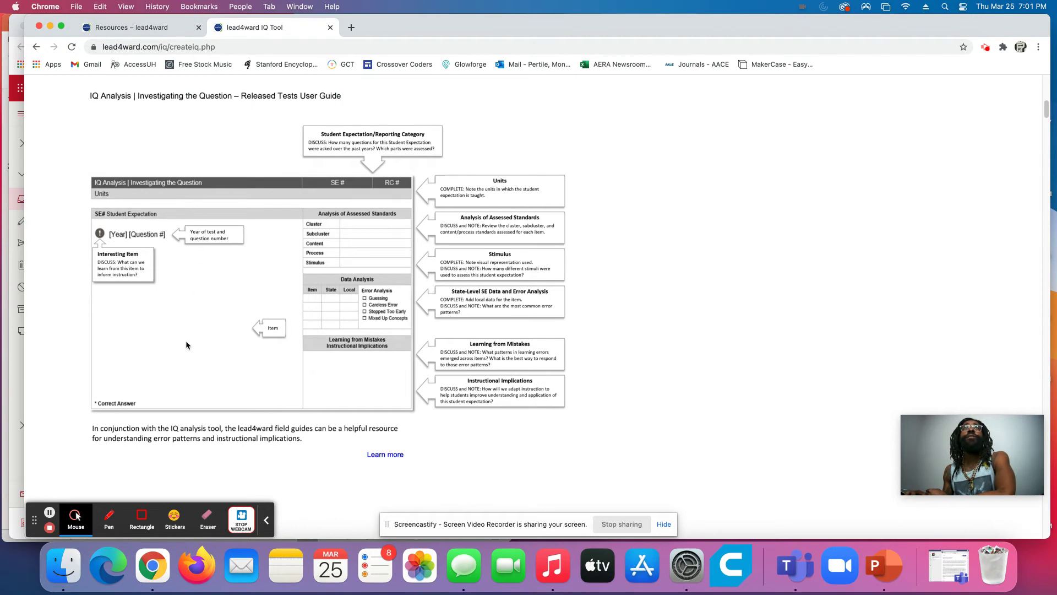
{"action": "scroll", "coordinate": [490, 382], "scroll_direction": "down", "scroll_amount": 6}
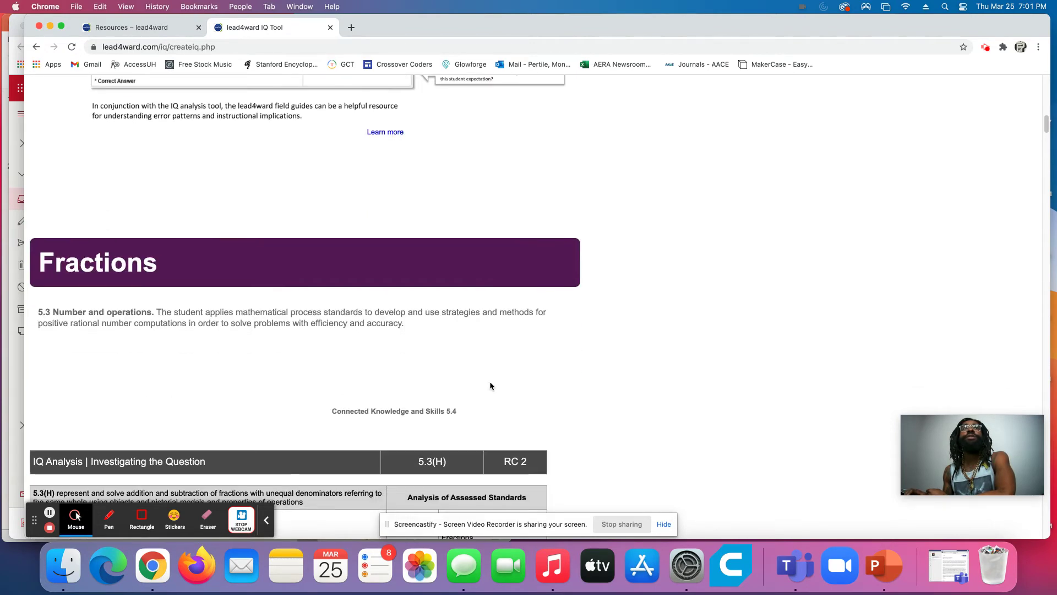
{"action": "scroll", "coordinate": [490, 386], "scroll_direction": "down", "scroll_amount": 3}
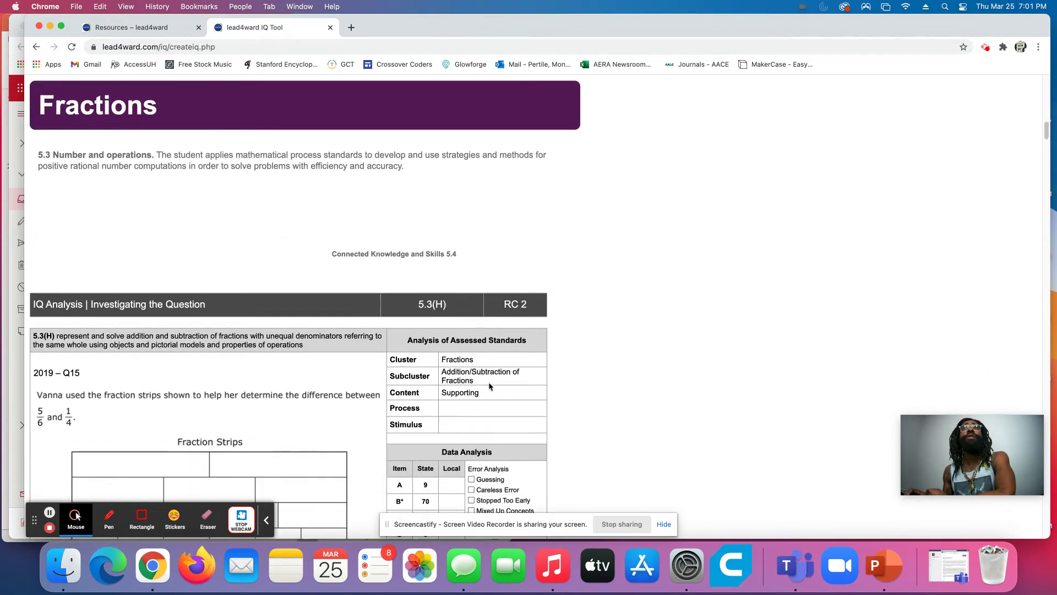
{"action": "scroll", "coordinate": [488, 381], "scroll_direction": "down", "scroll_amount": 3}
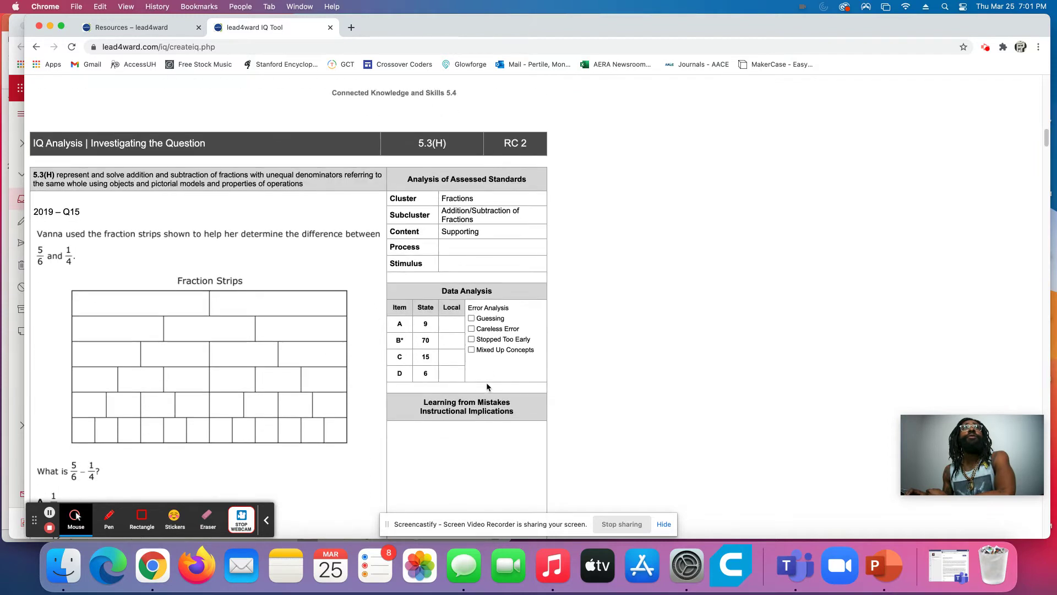
{"action": "scroll", "coordinate": [121, 199], "scroll_direction": "down", "scroll_amount": 1}
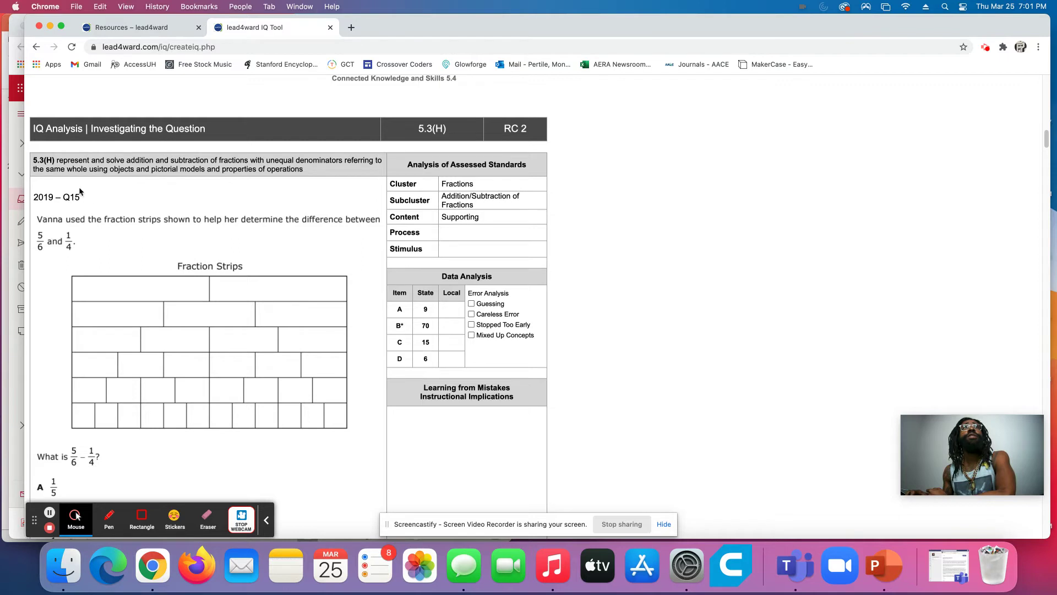
{"action": "left_click_drag", "start_coordinate": [82, 199], "coordinate": [34, 194]}
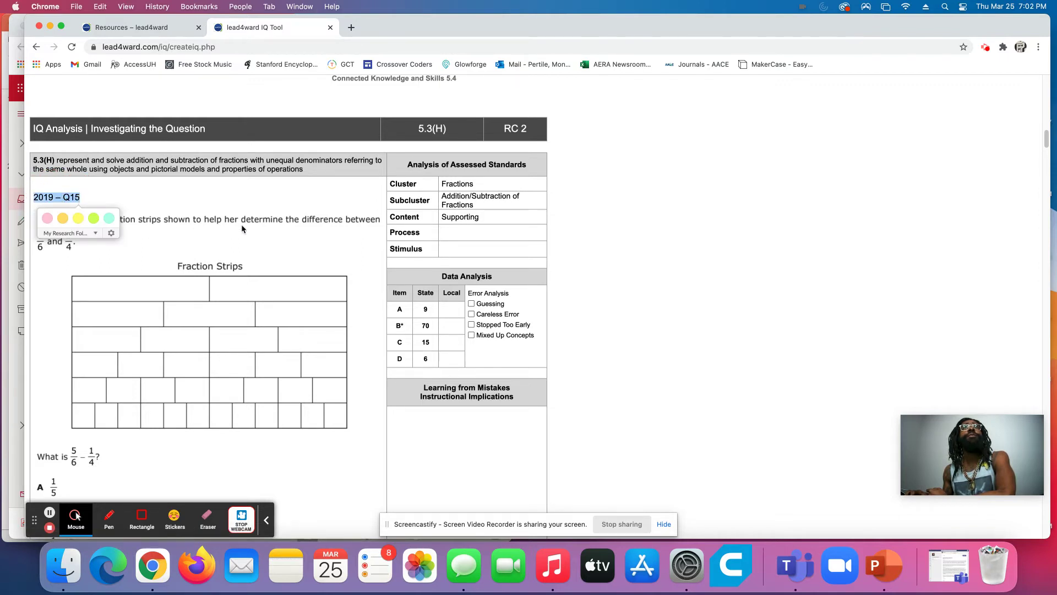
{"action": "mouse_move", "coordinate": [423, 318]}
{"action": "left_mouse_down"}
{"action": "mouse_move", "coordinate": [440, 319]}
{"action": "mouse_move", "coordinate": [427, 305]}
{"action": "mouse_move", "coordinate": [461, 375]}
{"action": "left_mouse_up"}
{"action": "left_click", "coordinate": [497, 349]}
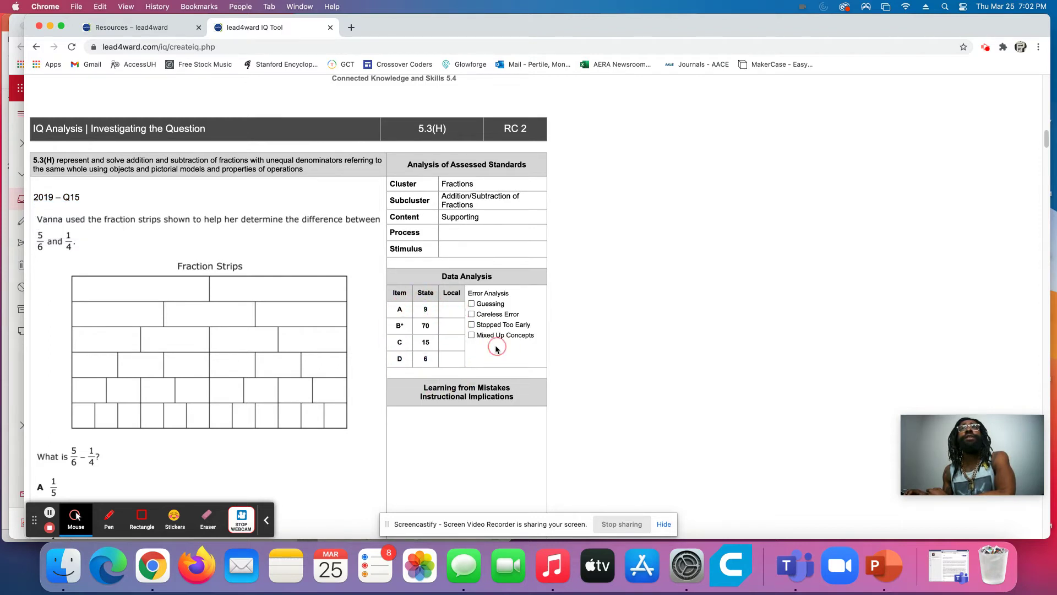
{"action": "left_click", "coordinate": [425, 325]}
{"action": "double_click", "coordinate": [425, 325]}
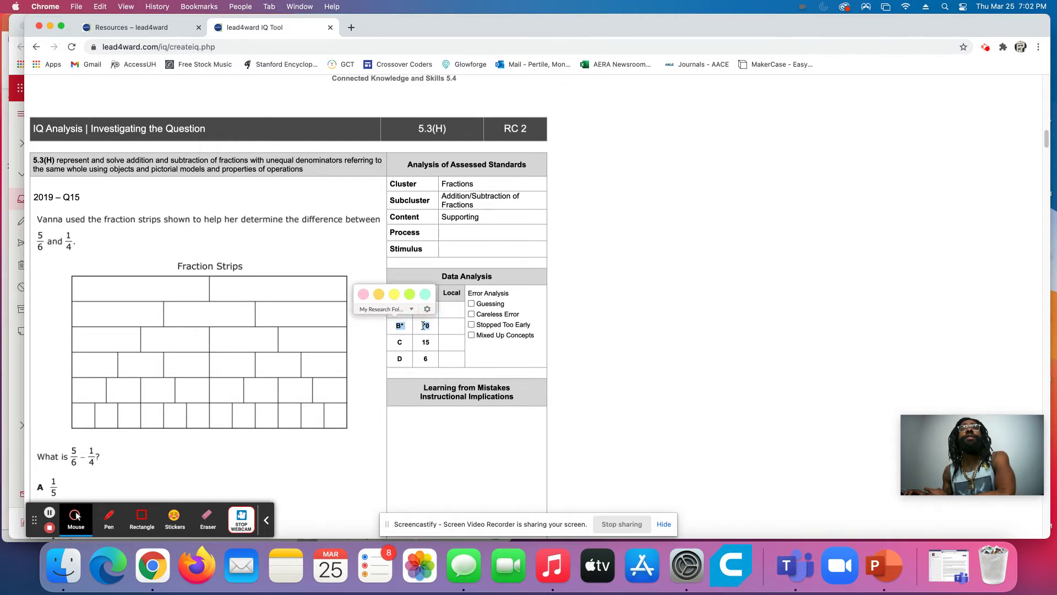
{"action": "left_click", "coordinate": [420, 327]}
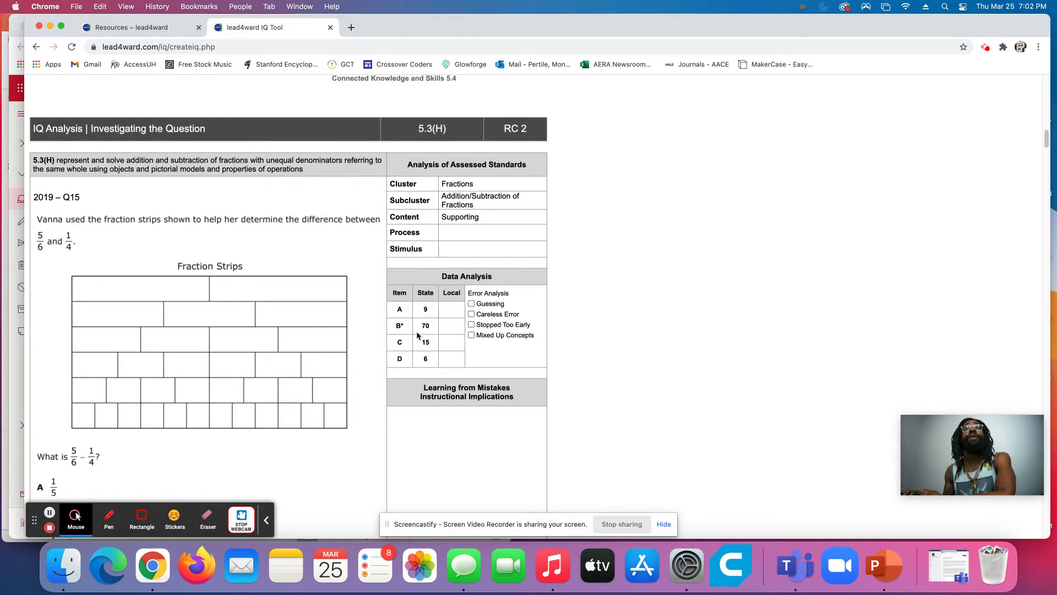
{"action": "scroll", "coordinate": [405, 373], "scroll_direction": "down", "scroll_amount": 3}
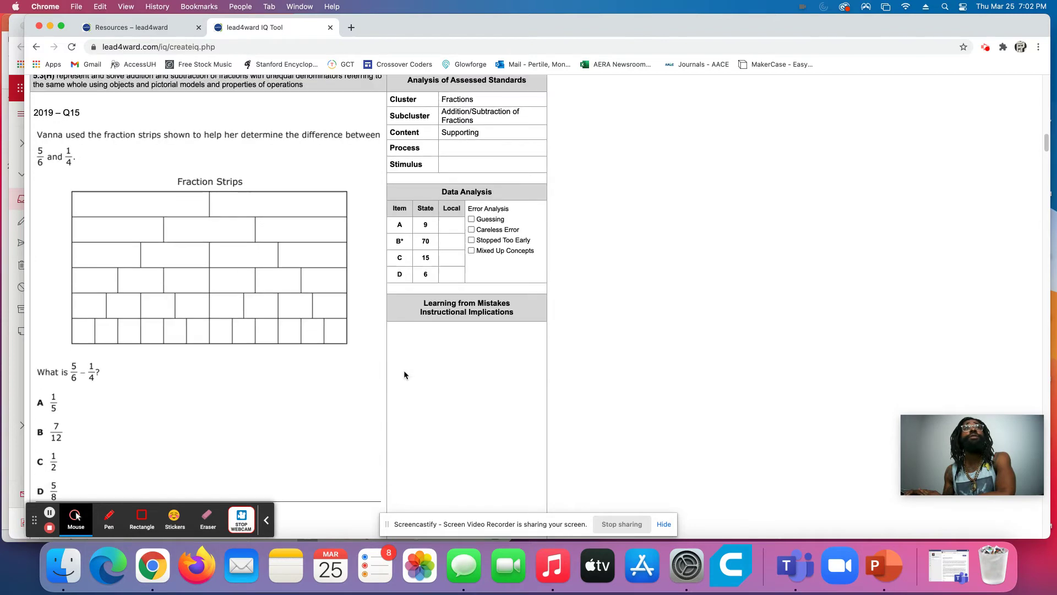
{"action": "scroll", "coordinate": [404, 375], "scroll_direction": "down", "scroll_amount": 3}
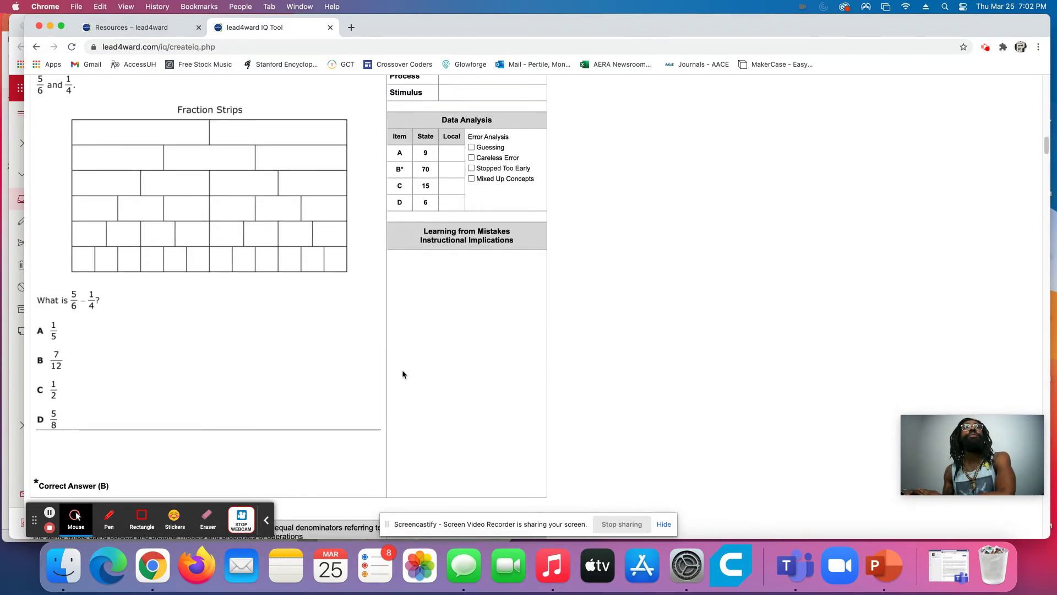
{"action": "scroll", "coordinate": [403, 374], "scroll_direction": "up", "scroll_amount": 1}
{"action": "scroll", "coordinate": [402, 375], "scroll_direction": "down", "scroll_amount": 2}
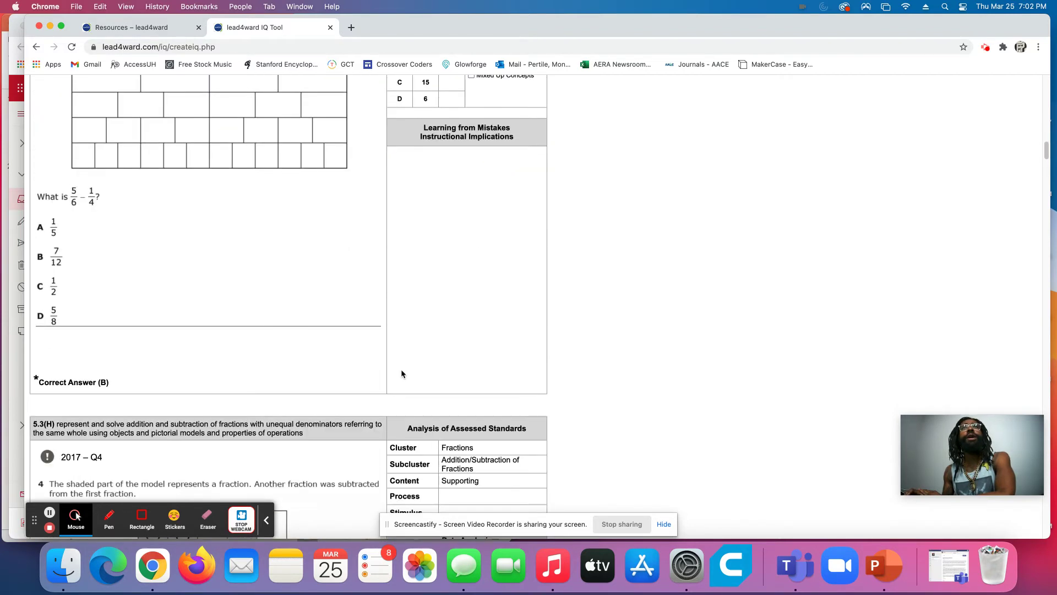
{"action": "scroll", "coordinate": [401, 373], "scroll_direction": "down", "scroll_amount": 8}
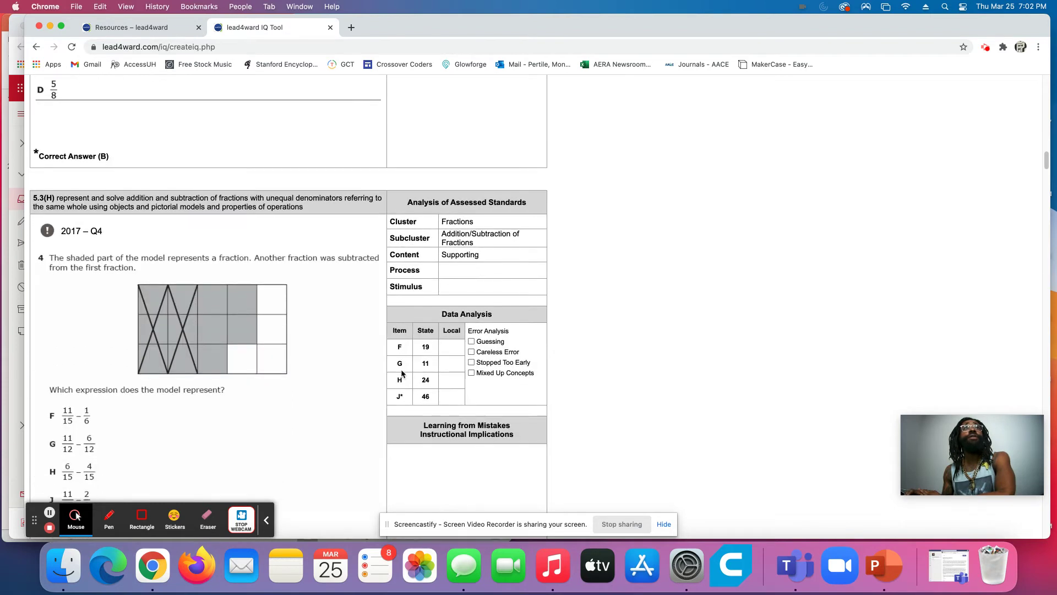
{"action": "scroll", "coordinate": [401, 373], "scroll_direction": "down", "scroll_amount": 4}
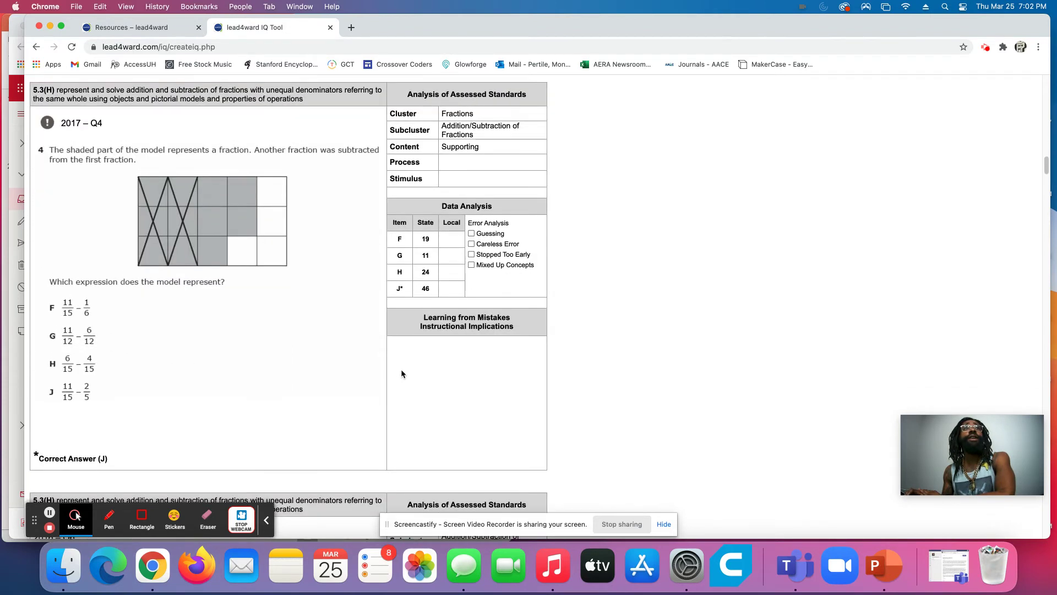
{"action": "scroll", "coordinate": [402, 372], "scroll_direction": "up", "scroll_amount": 2}
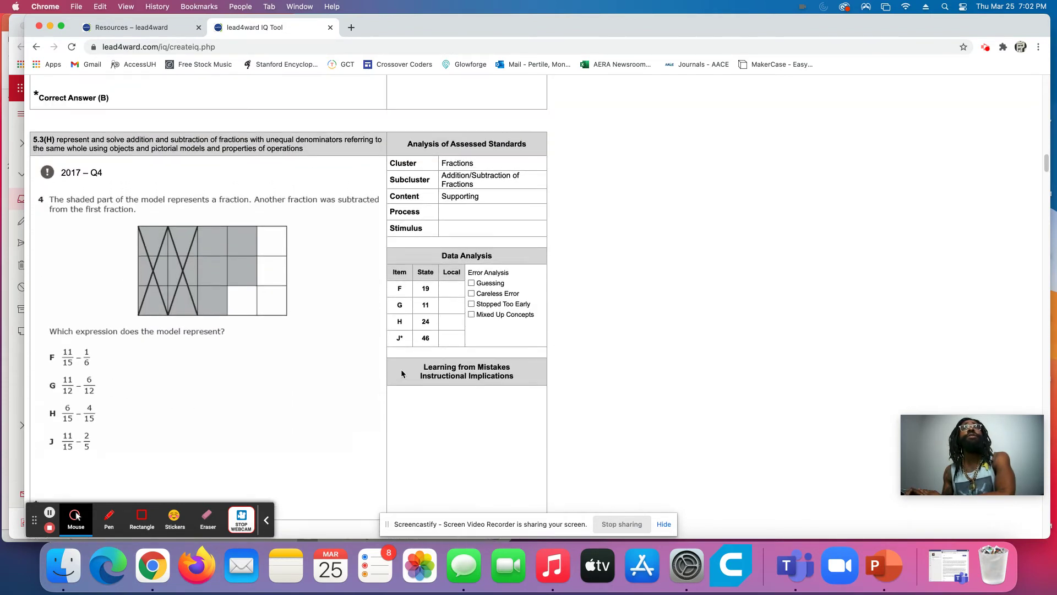
{"action": "scroll", "coordinate": [401, 369], "scroll_direction": "up", "scroll_amount": 20}
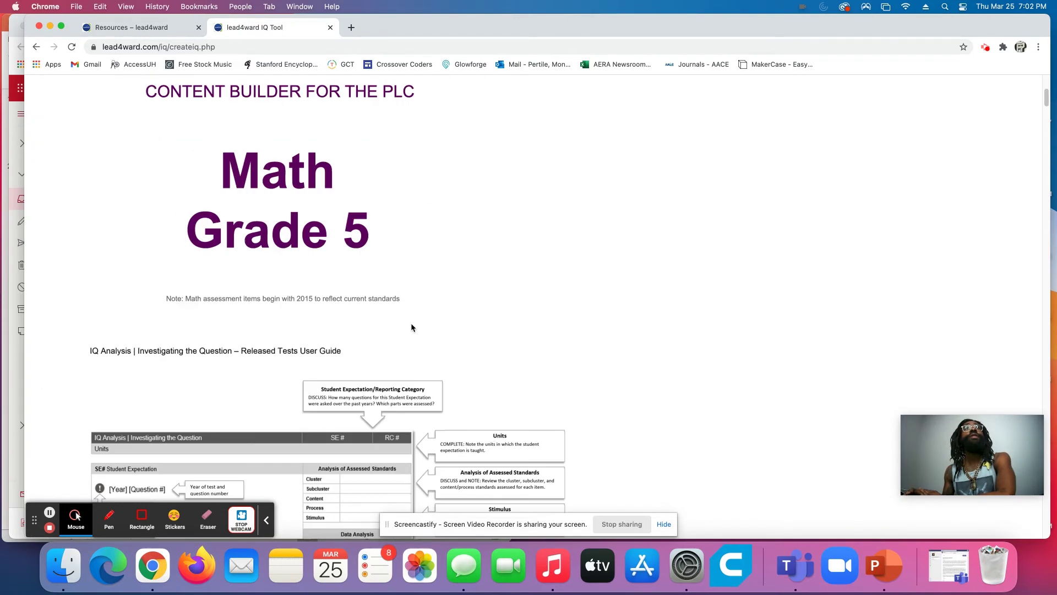
{"action": "scroll", "coordinate": [411, 328], "scroll_direction": "up", "scroll_amount": 5}
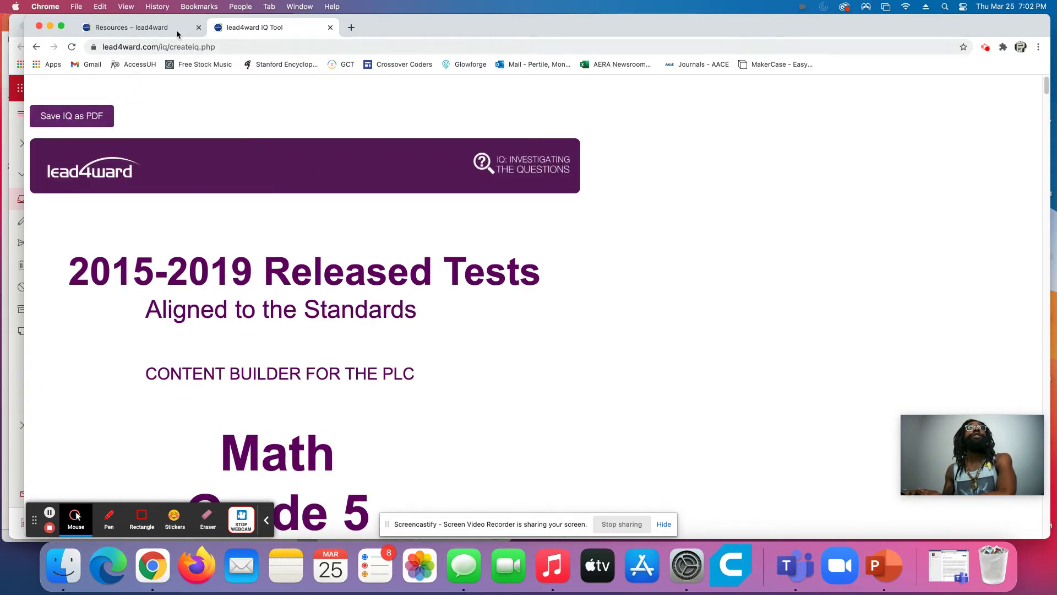
Close the finished report and restart the IQ tool with Math, Grade 5
{"action": "left_click", "coordinate": [331, 26]}
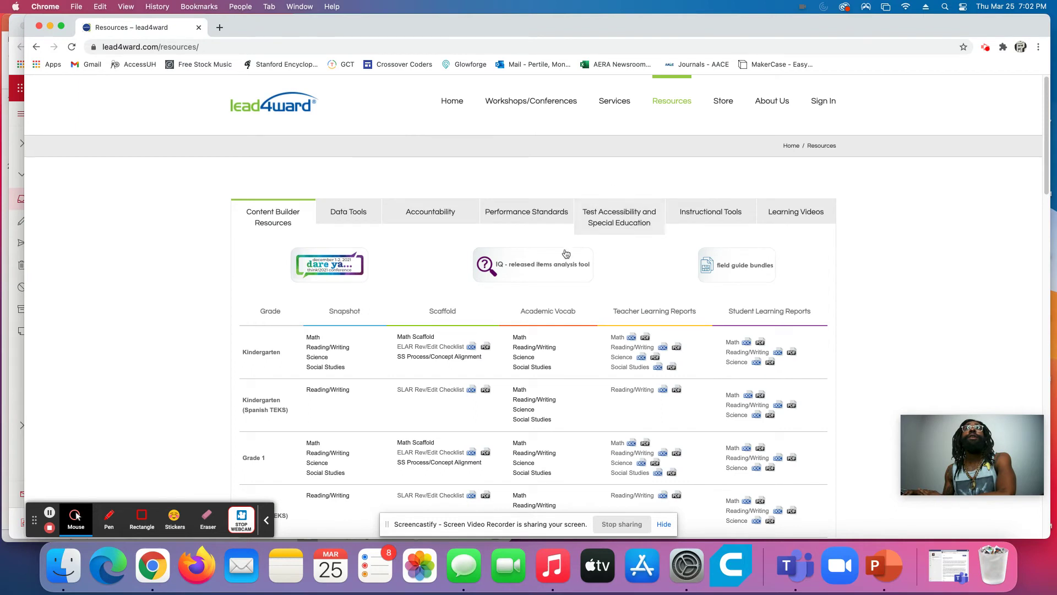
{"action": "left_click", "coordinate": [541, 265]}
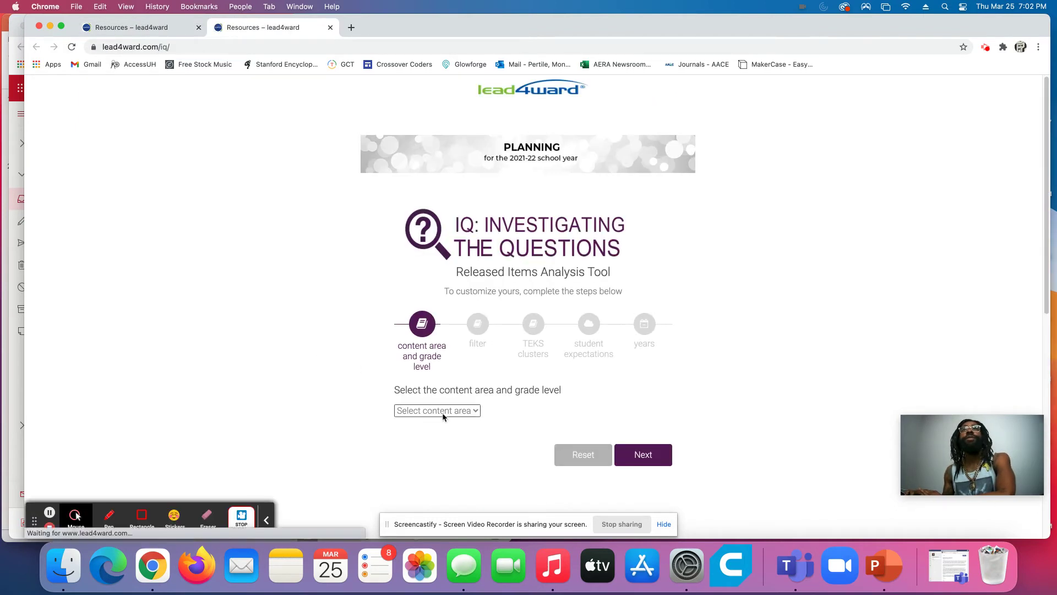
{"action": "left_click", "coordinate": [441, 414]}
{"action": "left_click", "coordinate": [433, 453]}
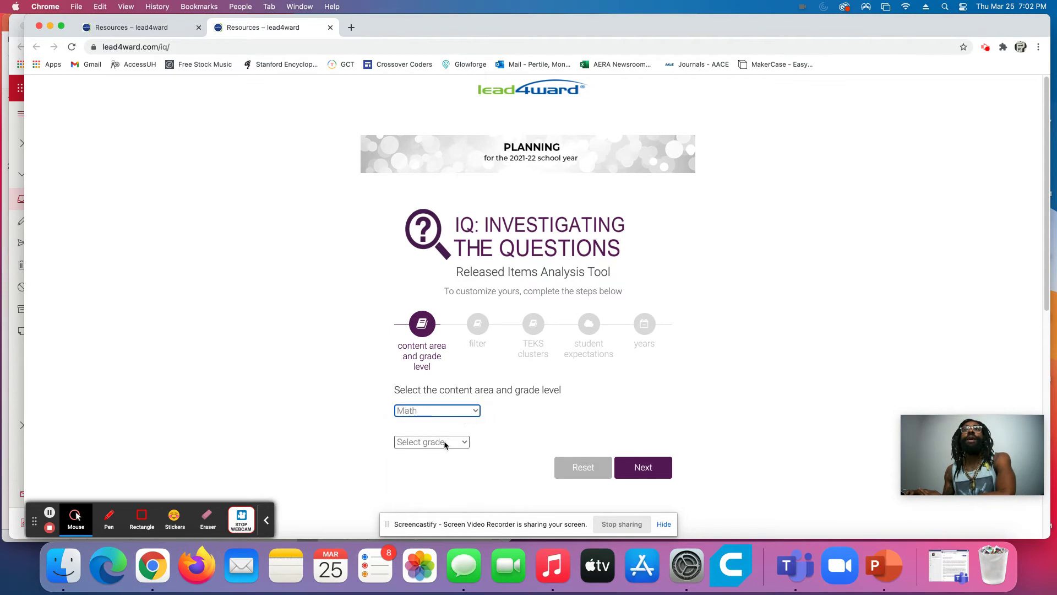
{"action": "left_click", "coordinate": [436, 442]}
{"action": "left_click", "coordinate": [434, 514]}
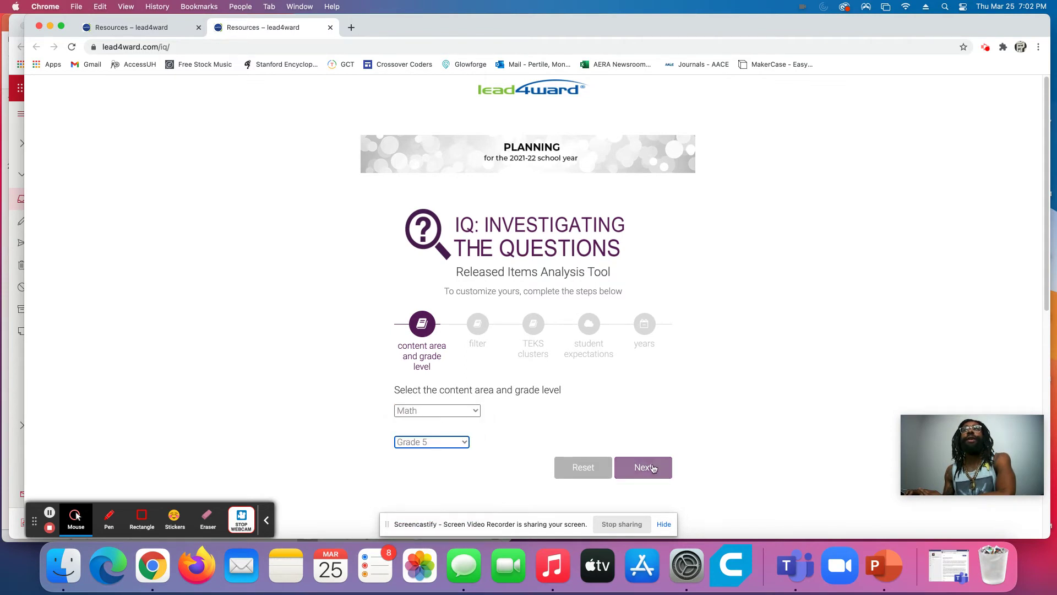
{"action": "left_click", "coordinate": [643, 466]}
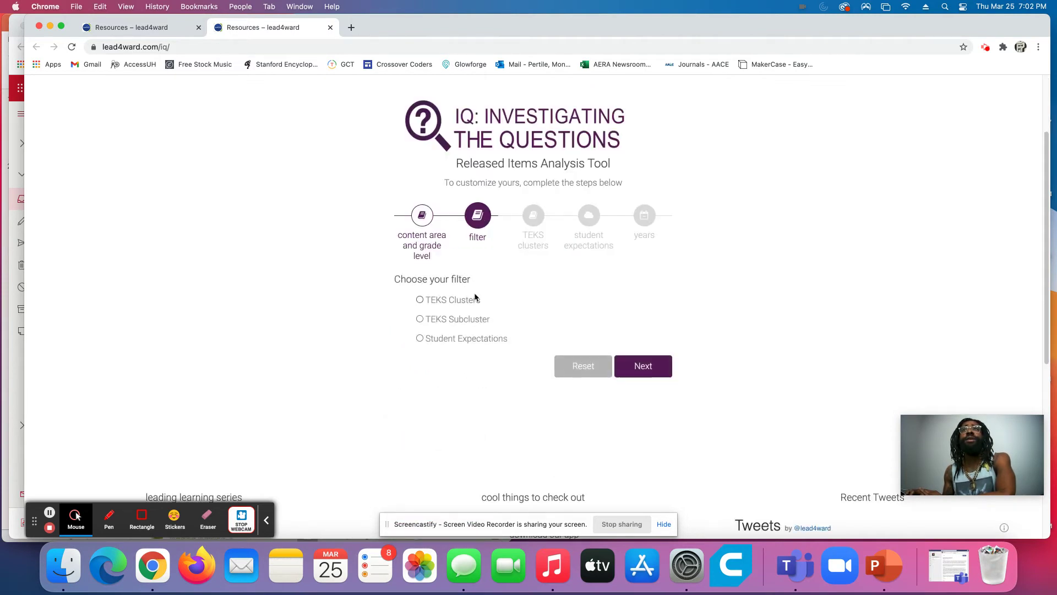
Filter by TEKS Subcluster and include the Multiplication of Fractions subcluster
{"action": "left_click", "coordinate": [421, 319]}
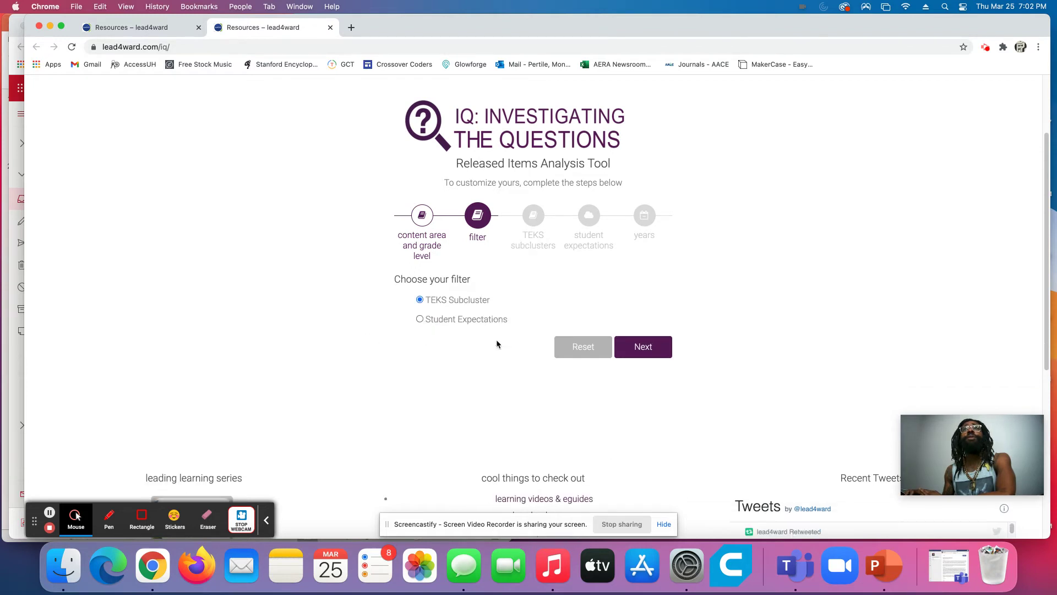
{"action": "left_click", "coordinate": [643, 348]}
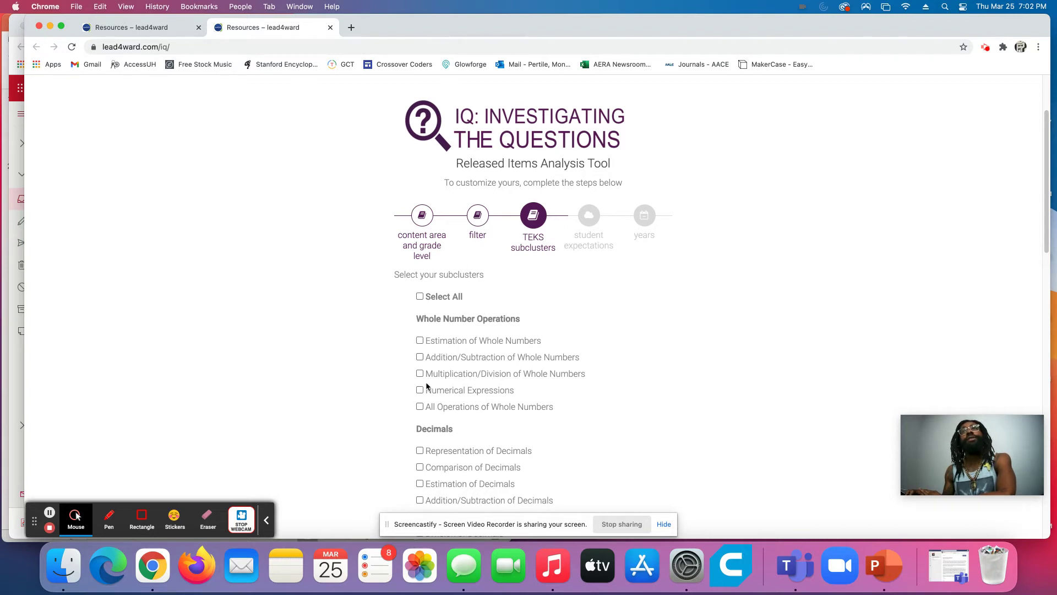
{"action": "scroll", "coordinate": [473, 450], "scroll_direction": "down", "scroll_amount": 5}
{"action": "scroll", "coordinate": [440, 471], "scroll_direction": "down", "scroll_amount": 2}
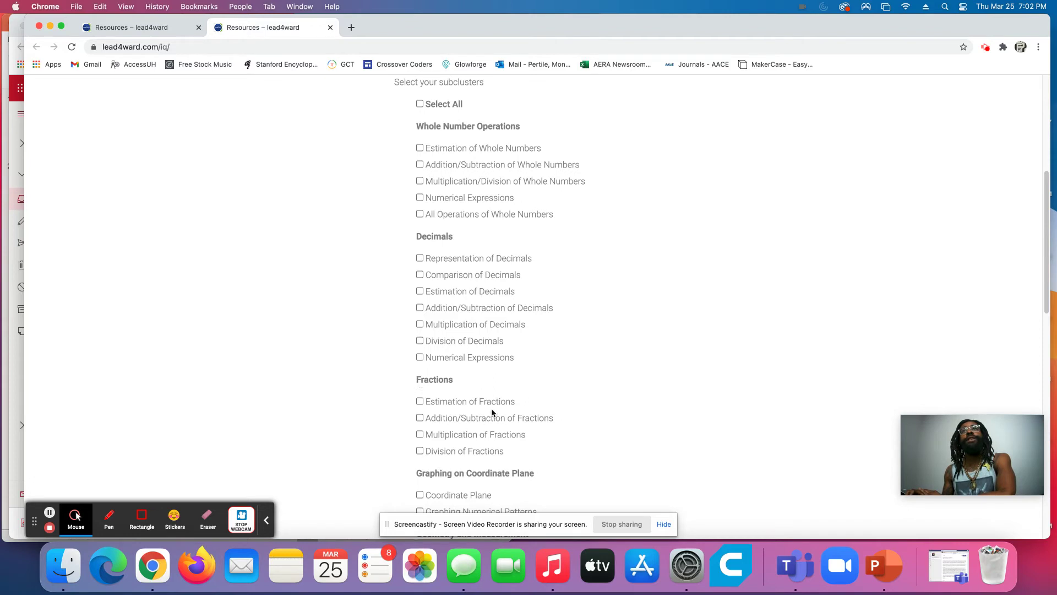
{"action": "left_click", "coordinate": [420, 435]}
{"action": "scroll", "coordinate": [552, 398], "scroll_direction": "down", "scroll_amount": 6}
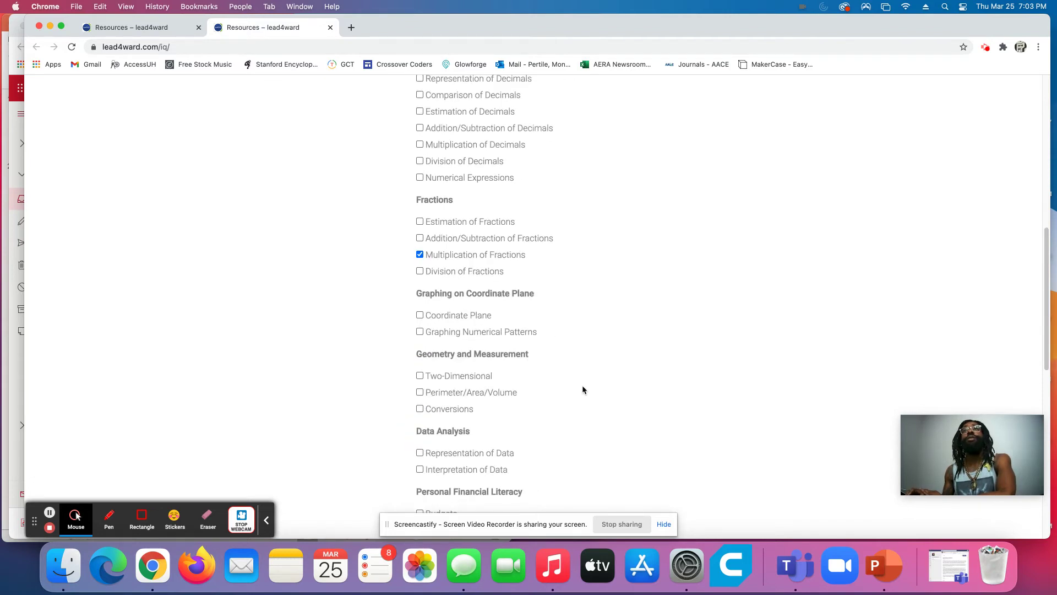
{"action": "scroll", "coordinate": [583, 385], "scroll_direction": "down", "scroll_amount": 8}
{"action": "left_click", "coordinate": [649, 318]}
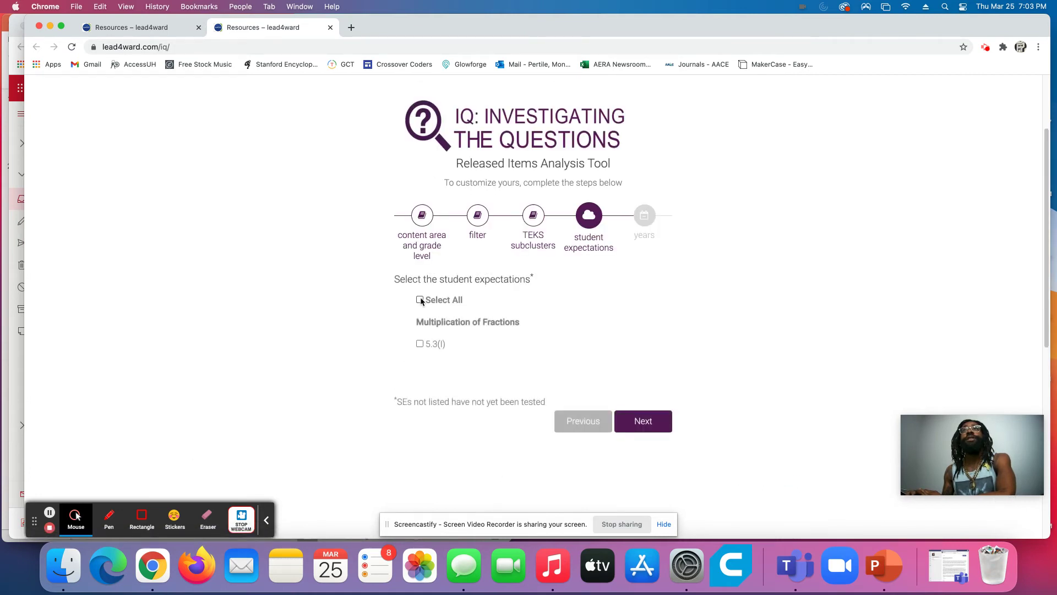
Select all expectations including 5.3(I) and all years 2015–2019, then submit
{"action": "left_click", "coordinate": [420, 300]}
{"action": "left_click", "coordinate": [638, 424]}
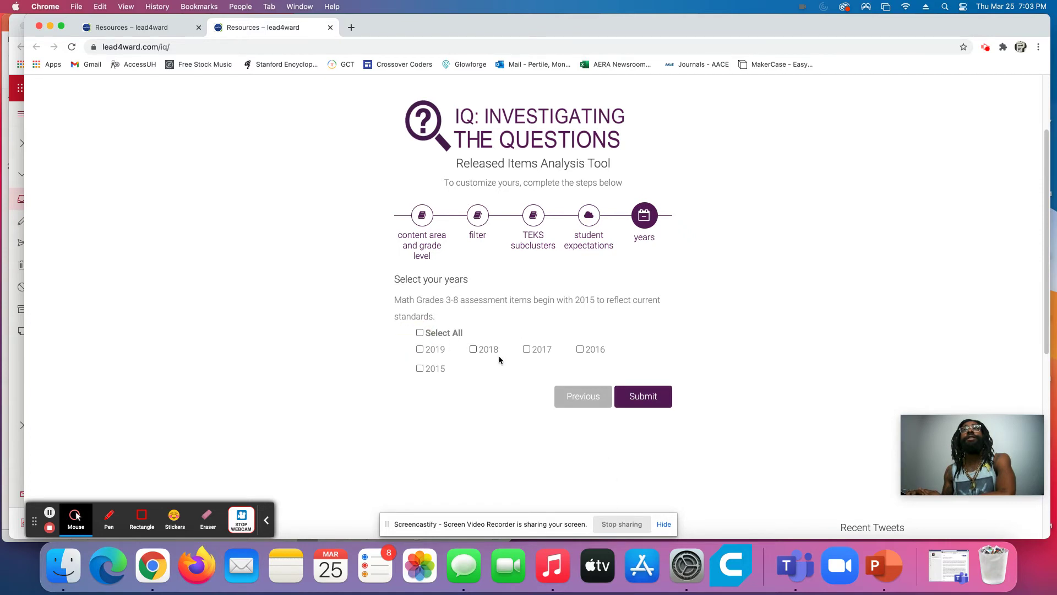
{"action": "left_click", "coordinate": [420, 333]}
{"action": "left_click", "coordinate": [645, 396]}
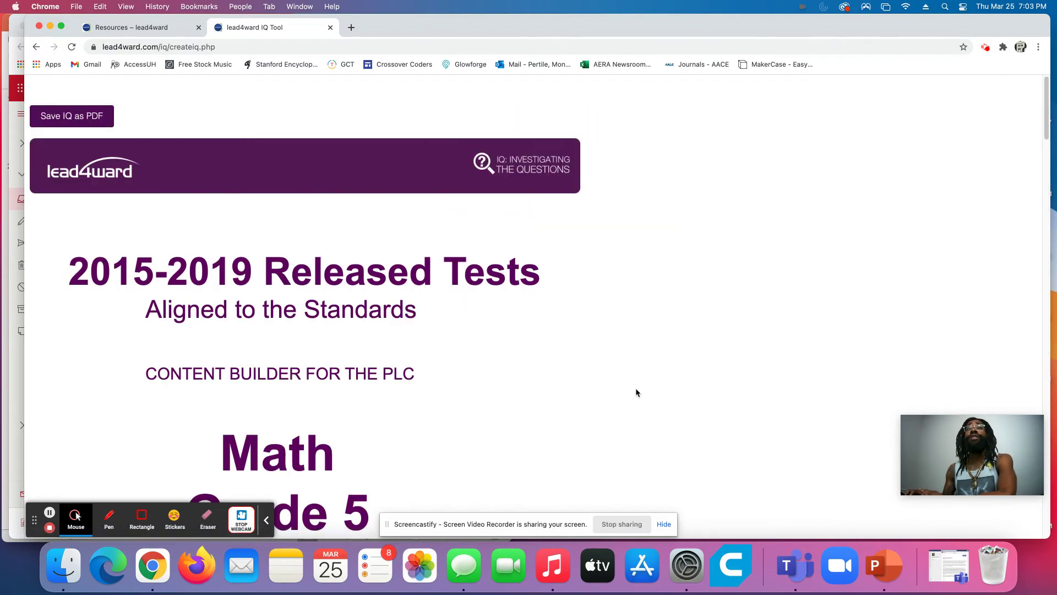
Scroll the Multiplication of Fractions report down to the 5.3(I) item, 2019 Q5, and back up
{"action": "scroll", "coordinate": [573, 386], "scroll_direction": "down", "scroll_amount": 3}
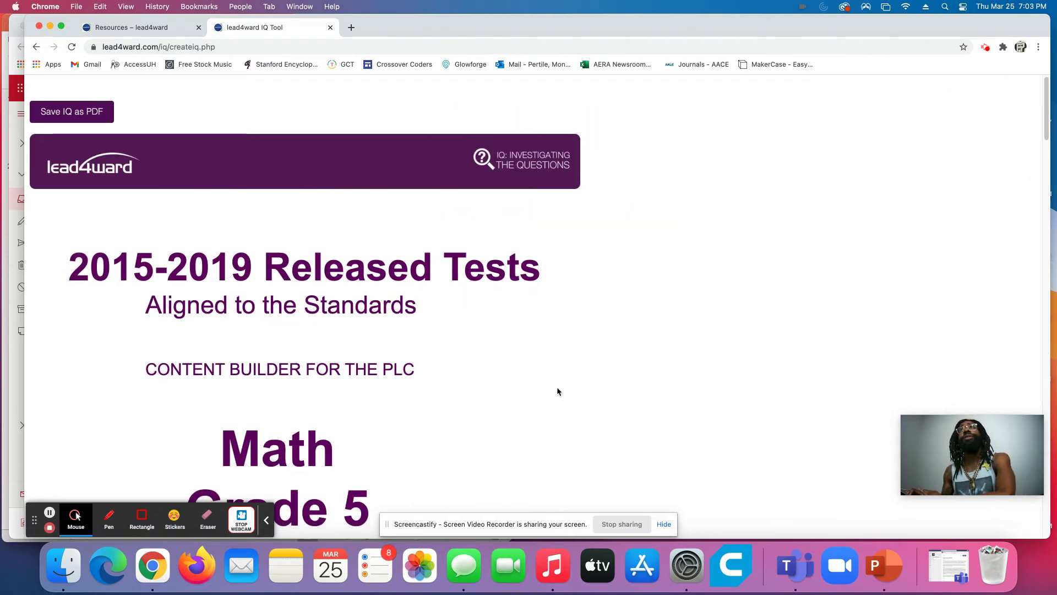
{"action": "scroll", "coordinate": [515, 385], "scroll_direction": "down", "scroll_amount": 10}
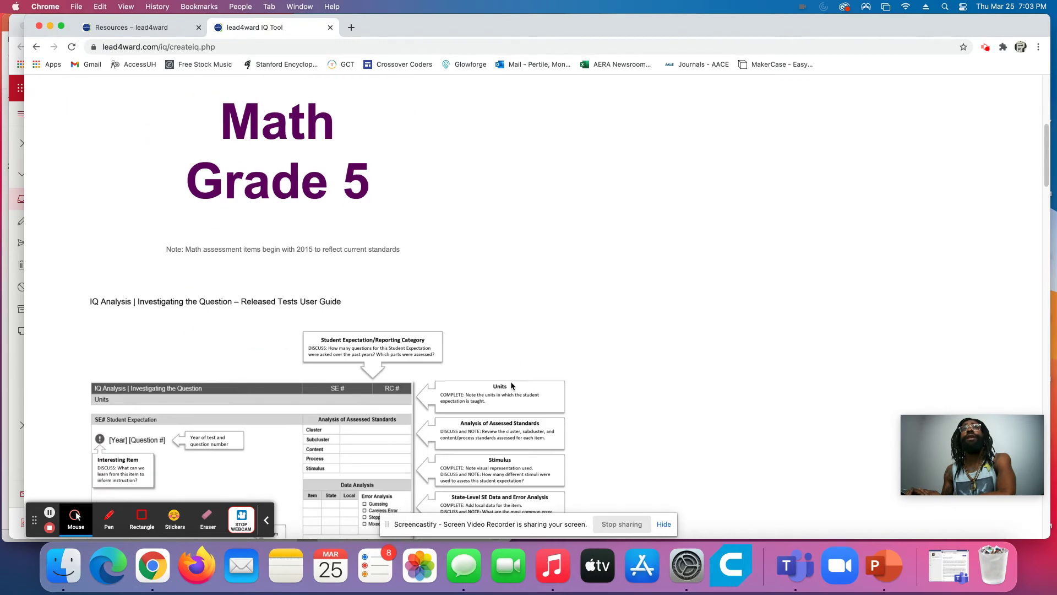
{"action": "scroll", "coordinate": [508, 386], "scroll_direction": "down", "scroll_amount": 10}
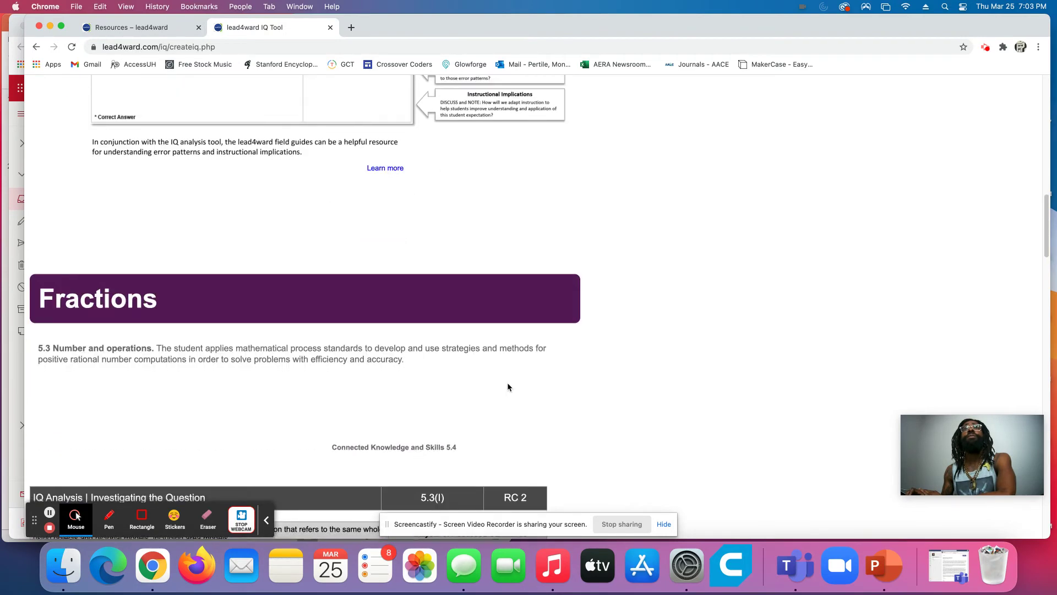
{"action": "scroll", "coordinate": [507, 383], "scroll_direction": "down", "scroll_amount": 1}
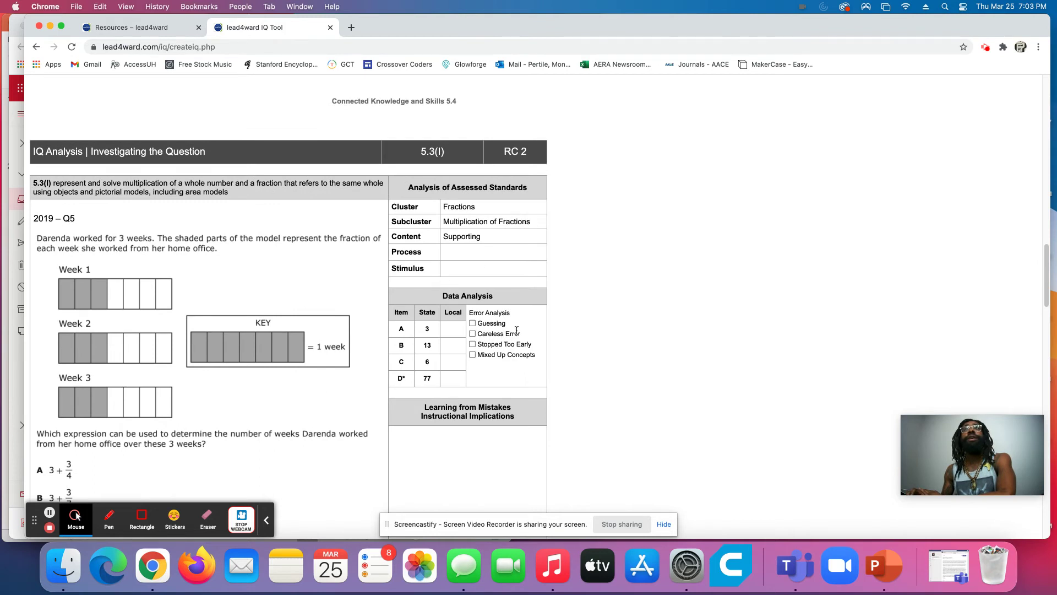
{"action": "scroll", "coordinate": [276, 330], "scroll_direction": "down", "scroll_amount": 1}
{"action": "scroll", "coordinate": [292, 329], "scroll_direction": "down", "scroll_amount": 2}
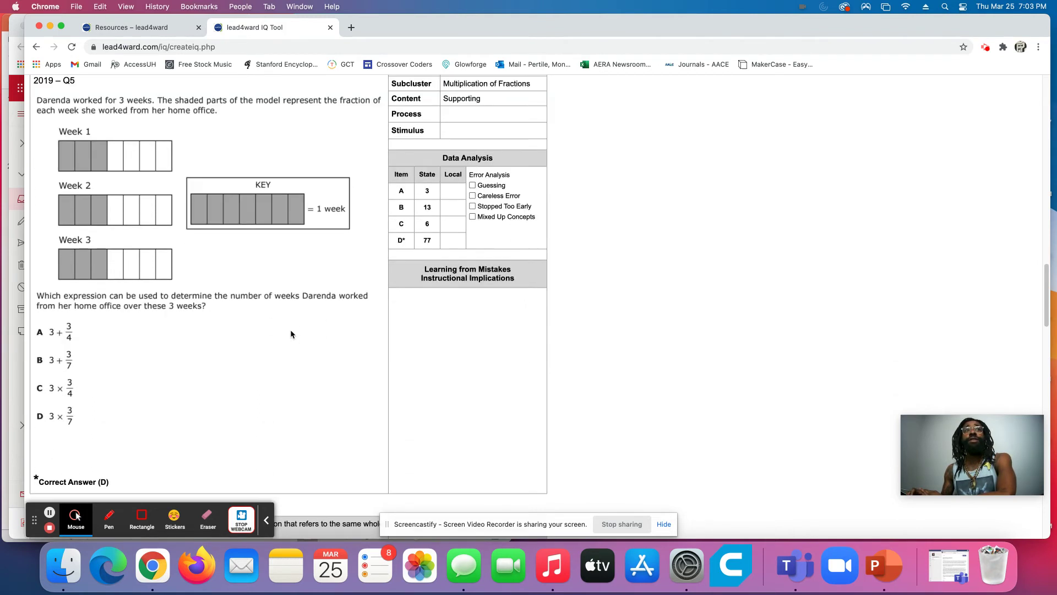
{"action": "scroll", "coordinate": [229, 381], "scroll_direction": "up", "scroll_amount": 4}
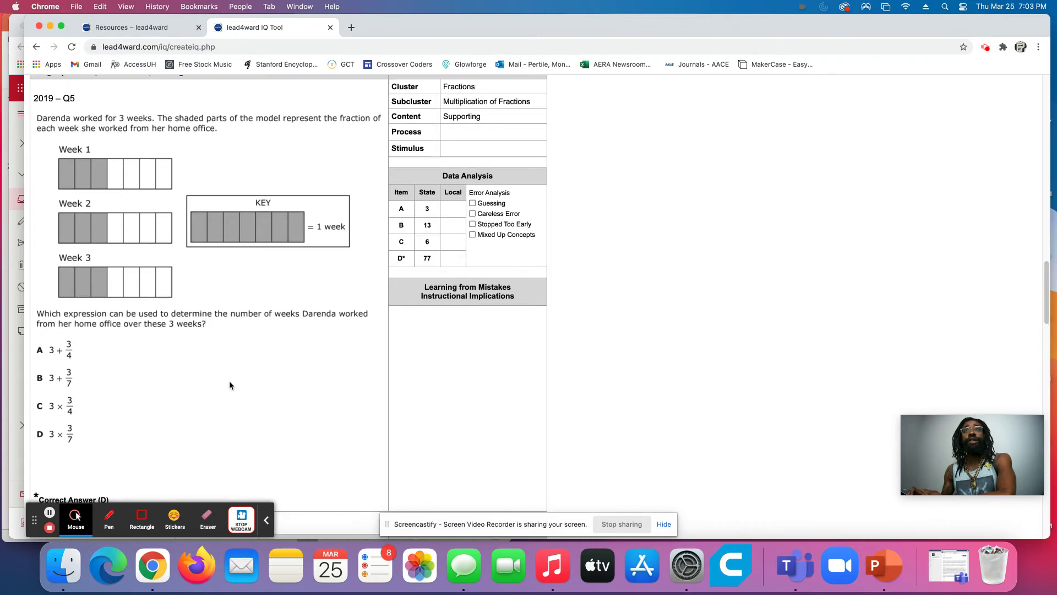
{"action": "scroll", "coordinate": [511, 450], "scroll_direction": "up", "scroll_amount": 20}
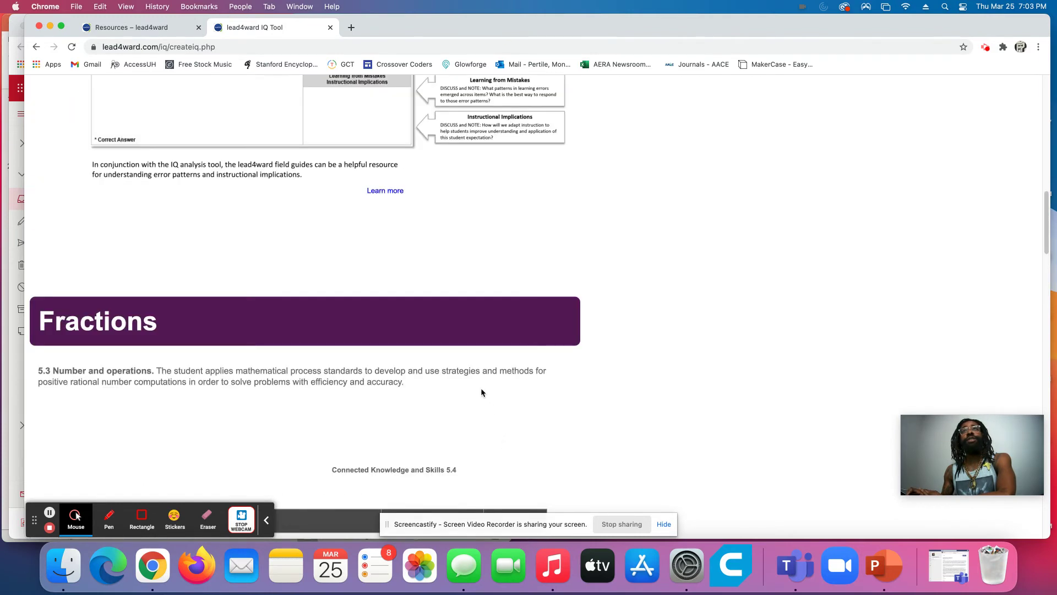
{"action": "scroll", "coordinate": [364, 303], "scroll_direction": "up", "scroll_amount": 1}
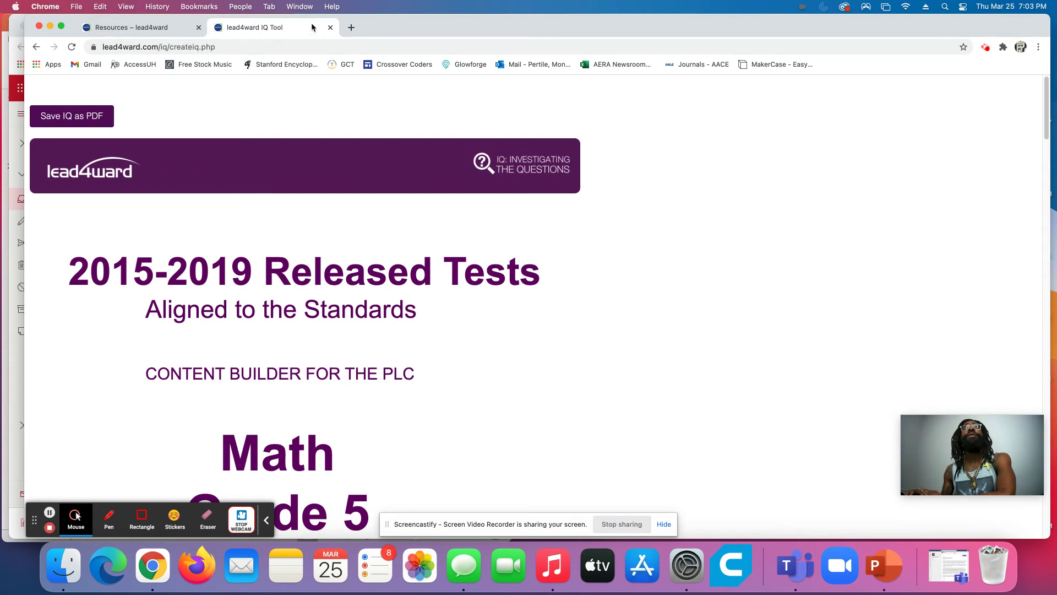
Close the report, reopen the IQ tool, and select Math with Grade 5
{"action": "left_click", "coordinate": [331, 27]}
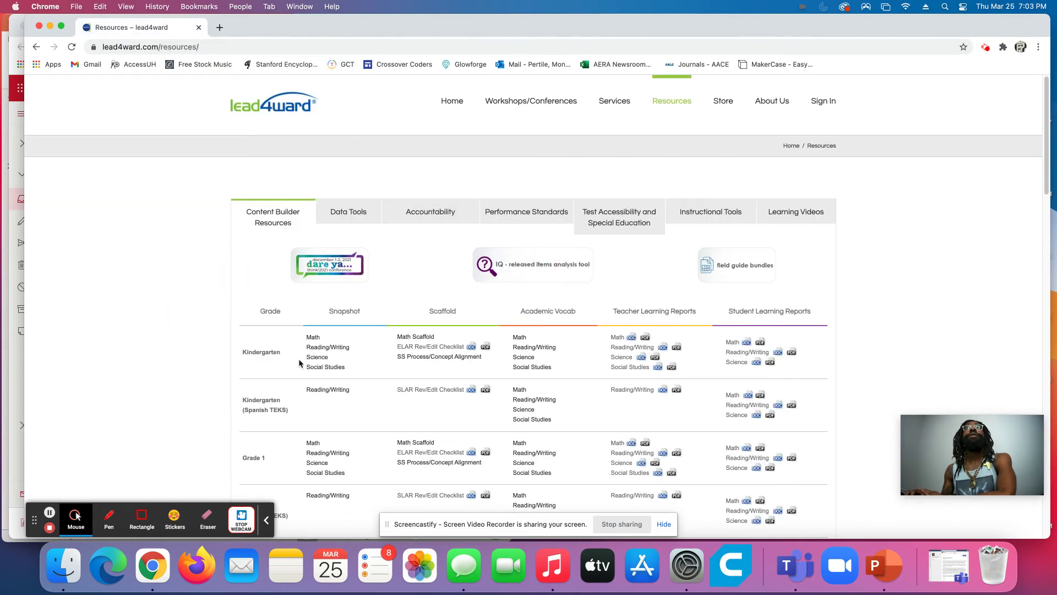
{"action": "left_click", "coordinate": [537, 266]}
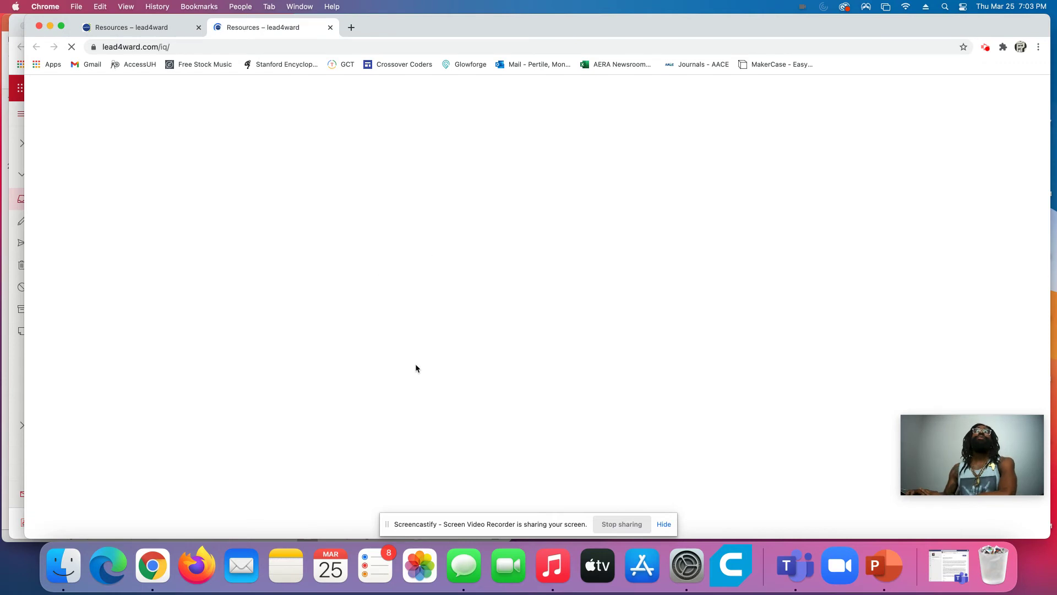
{"action": "left_click", "coordinate": [462, 411]}
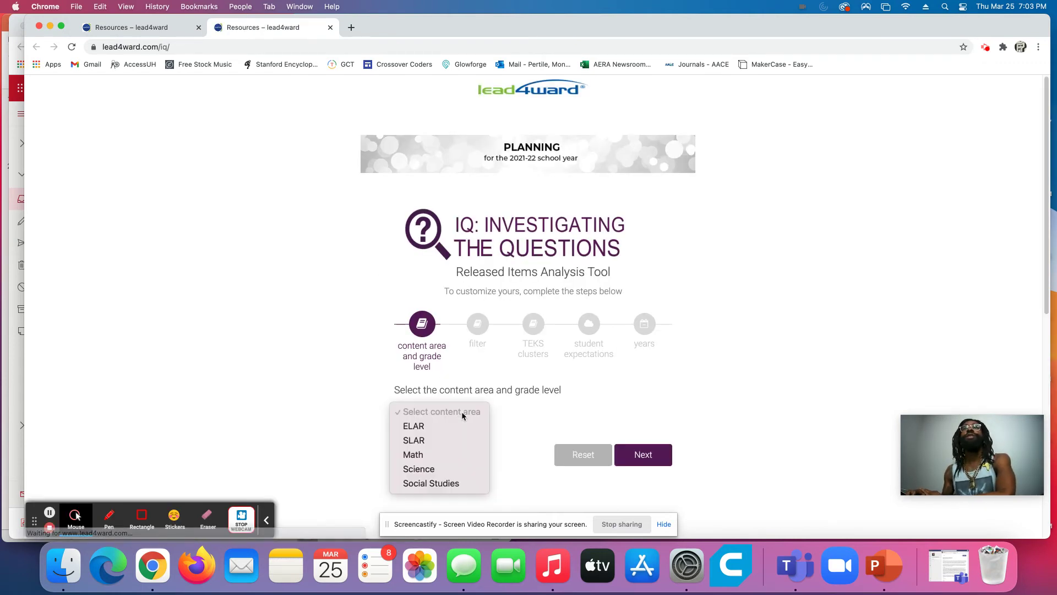
{"action": "left_click", "coordinate": [457, 454]}
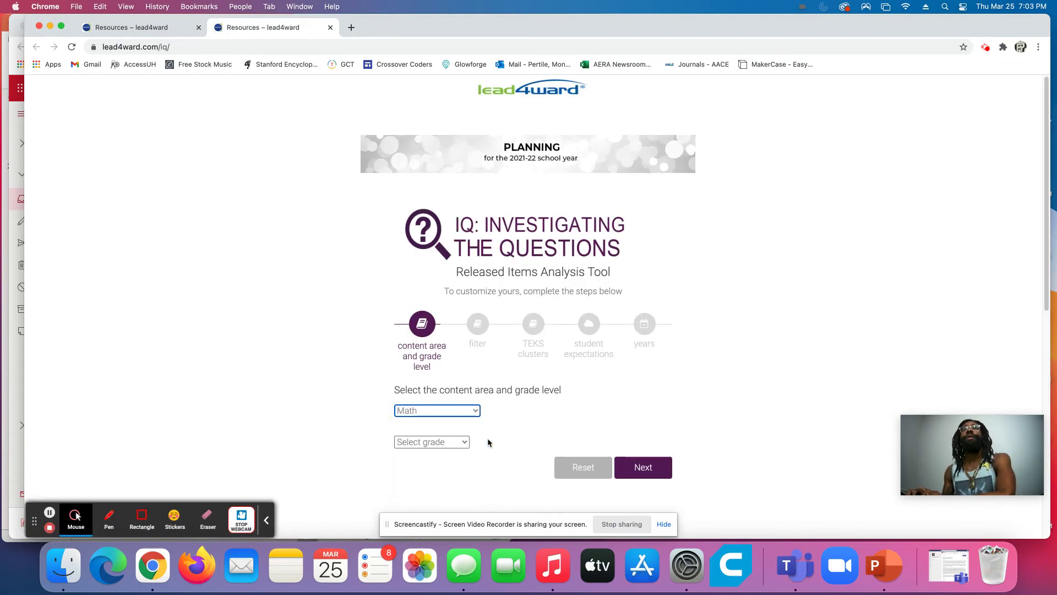
{"action": "left_click", "coordinate": [465, 444]}
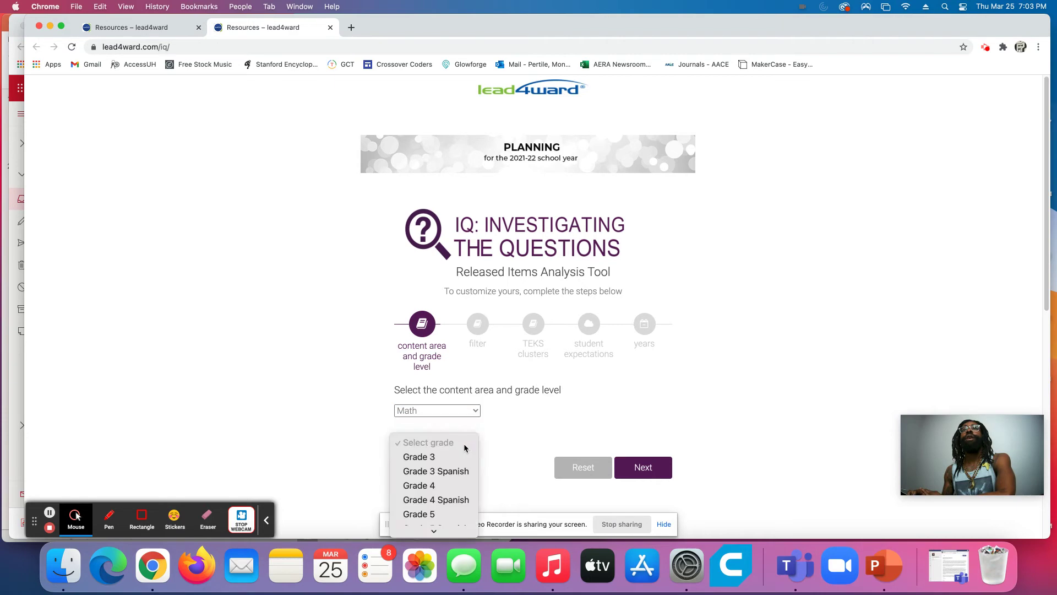
{"action": "left_click", "coordinate": [457, 514]}
{"action": "left_click", "coordinate": [644, 467]}
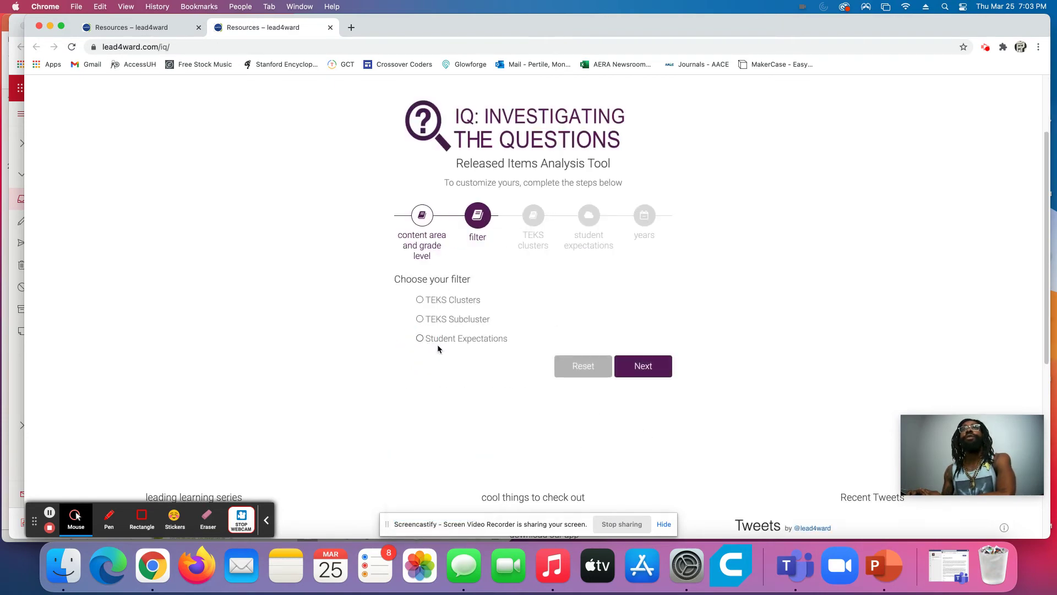
Filter by Student Expectations 5.3(F), 5.4(H), 5.3(L), 5.9(C), all years 2015–2019, and submit
{"action": "left_click", "coordinate": [419, 338]}
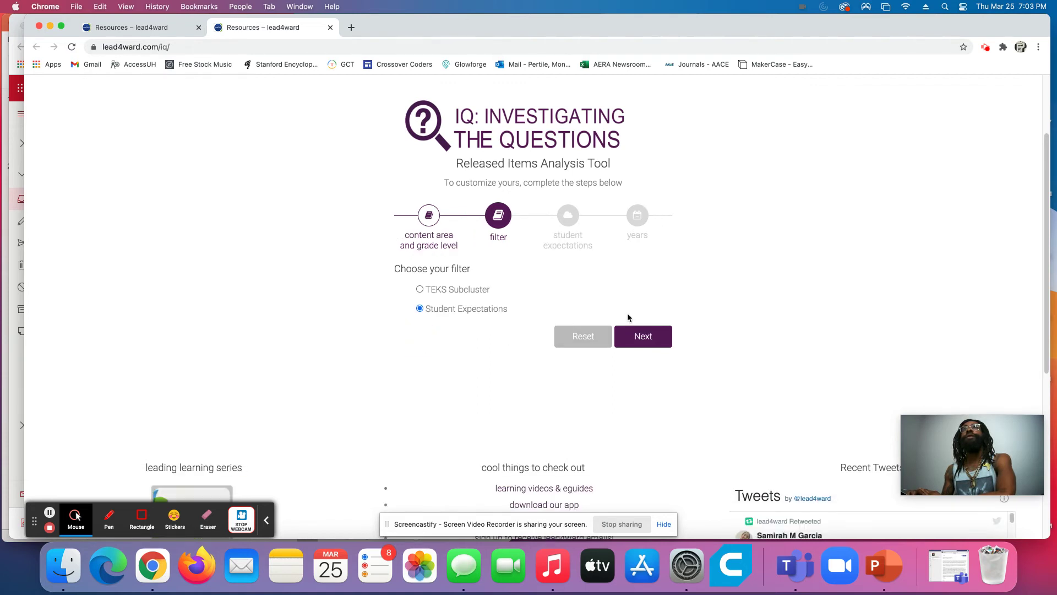
{"action": "left_click", "coordinate": [663, 337]}
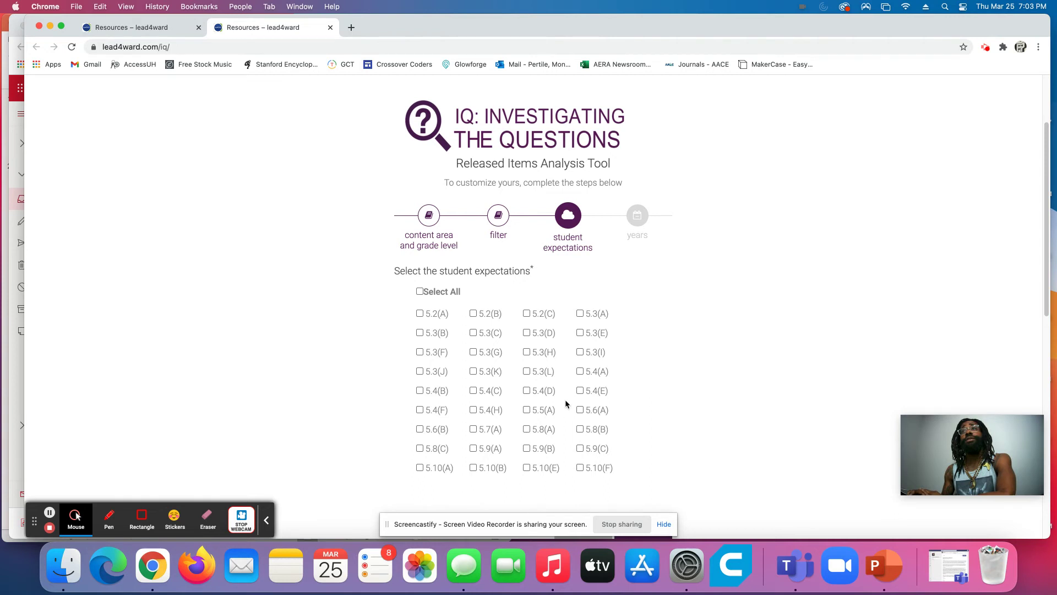
{"action": "scroll", "coordinate": [566, 404], "scroll_direction": "down", "scroll_amount": 1}
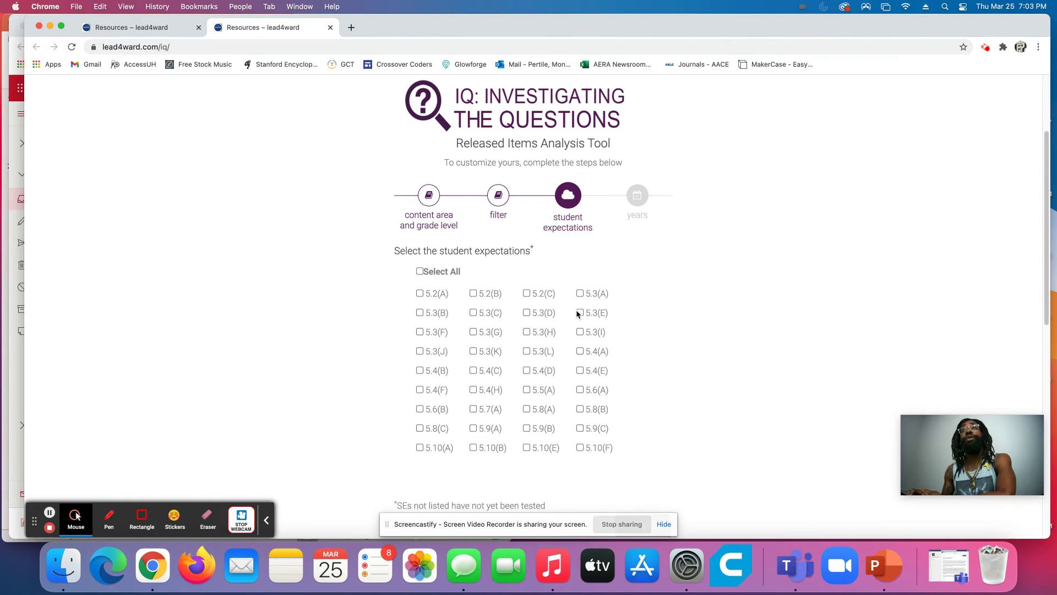
{"action": "left_click", "coordinate": [420, 332]}
{"action": "left_click", "coordinate": [473, 391]}
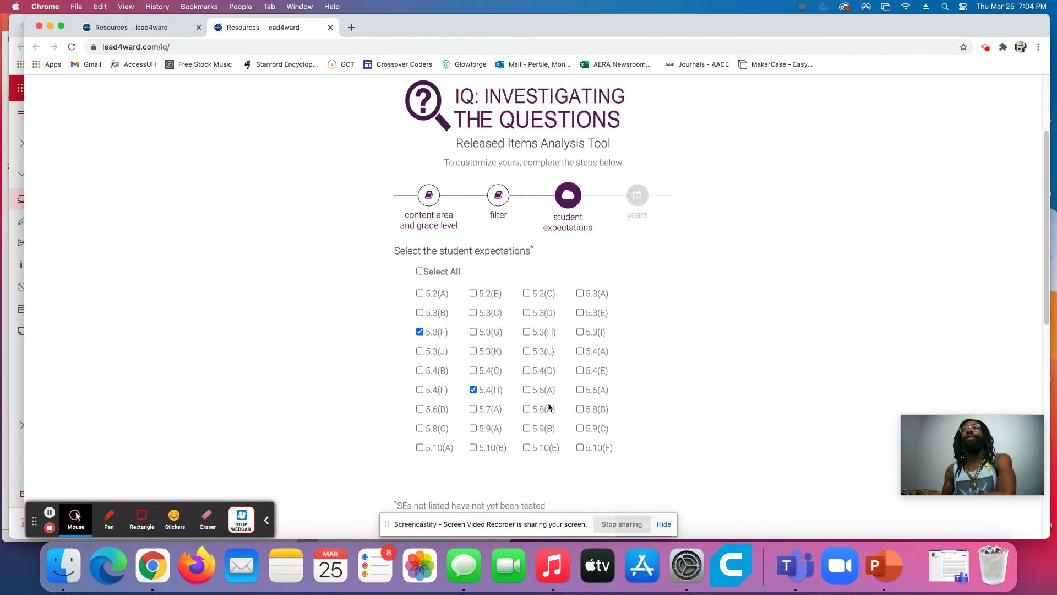
{"action": "left_click", "coordinate": [527, 352]}
{"action": "scroll", "coordinate": [627, 377], "scroll_direction": "down", "scroll_amount": 3}
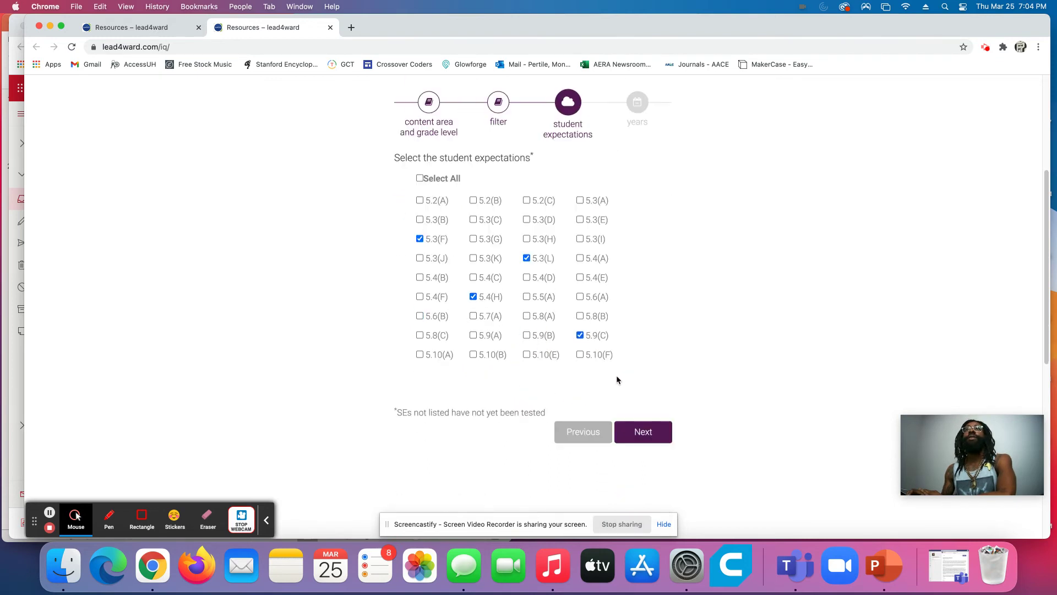
{"action": "left_click", "coordinate": [649, 442]}
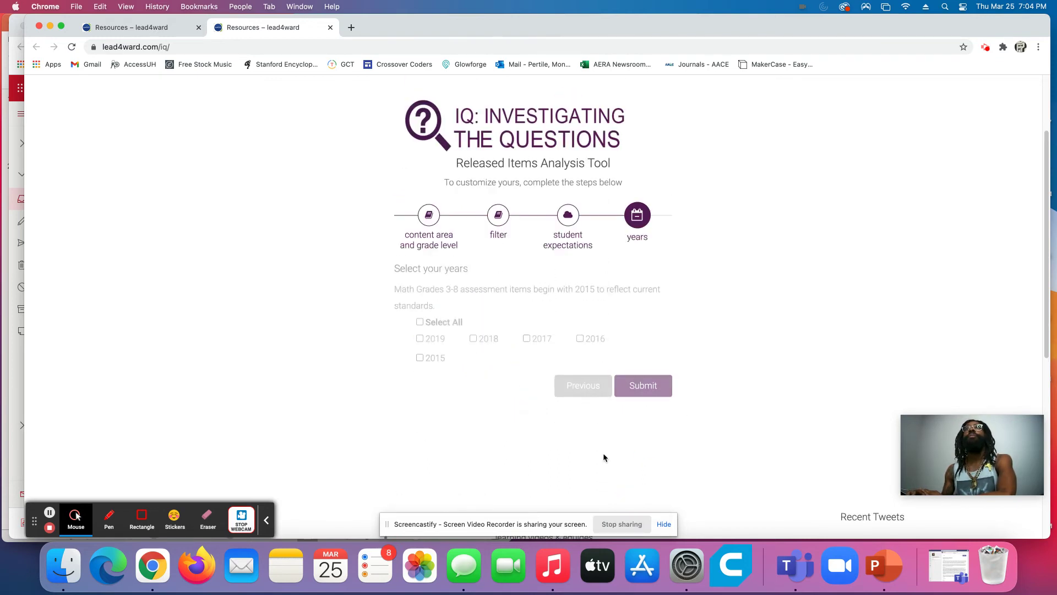
{"action": "left_click", "coordinate": [421, 323]}
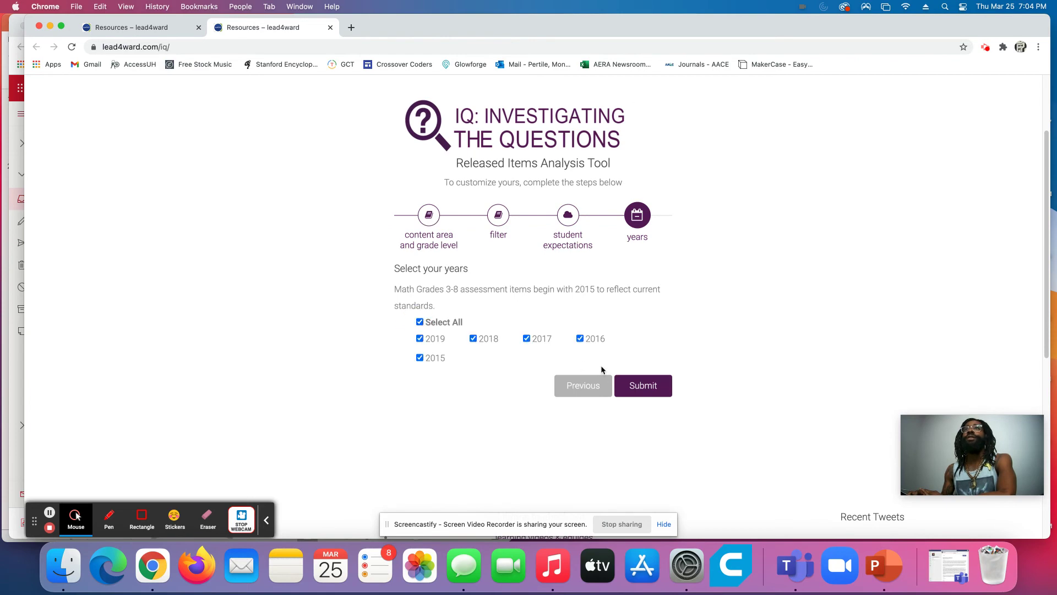
{"action": "left_click", "coordinate": [637, 385]}
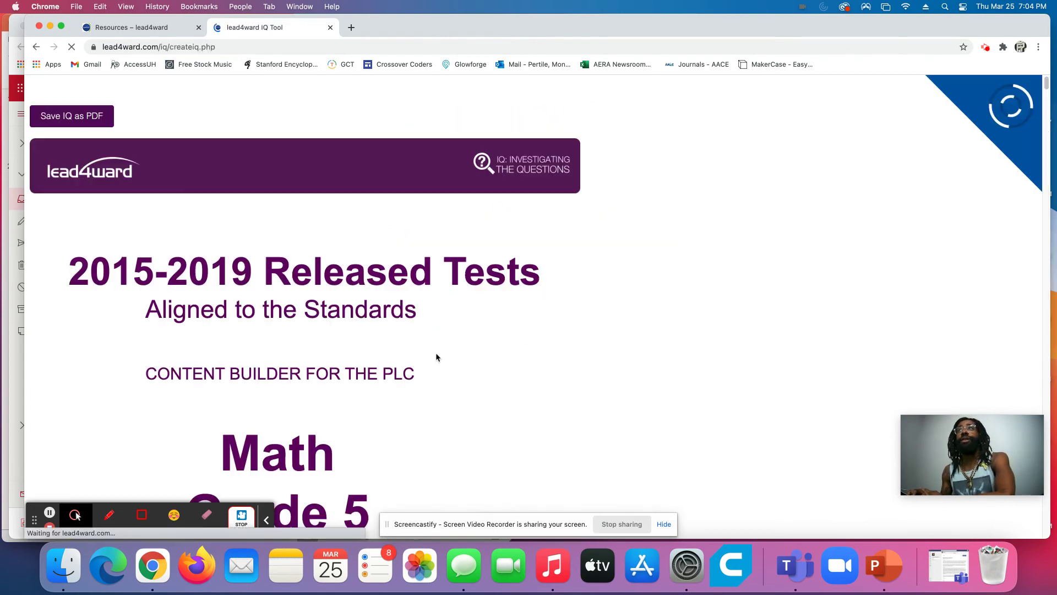
Scroll the new report down to the Decimals item 5.3(F), 2019 Q17, and back
{"action": "scroll", "coordinate": [423, 363], "scroll_direction": "down", "scroll_amount": 2}
{"action": "scroll", "coordinate": [422, 380], "scroll_direction": "down", "scroll_amount": 15}
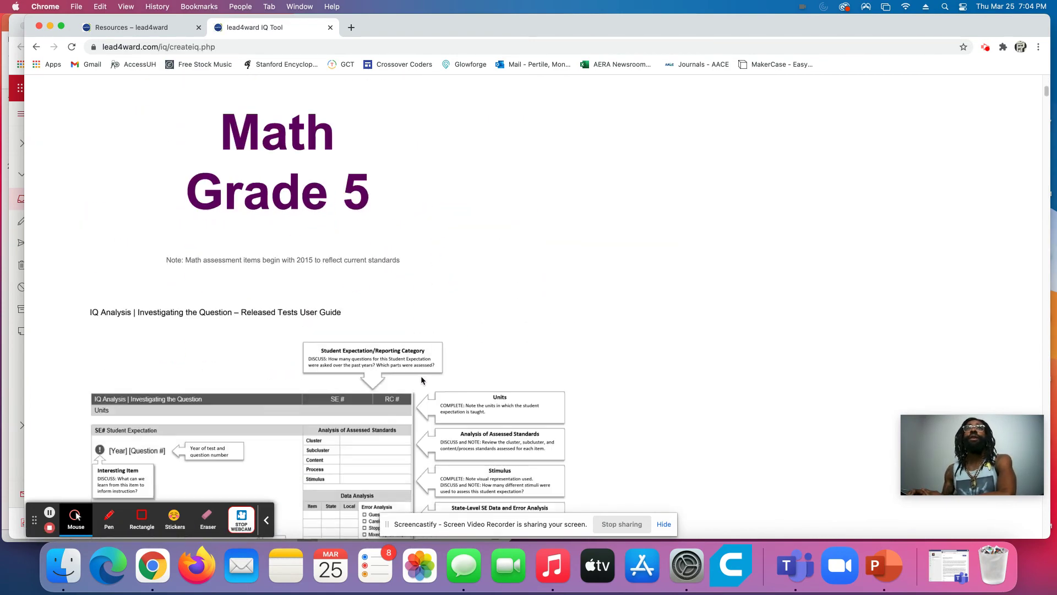
{"action": "scroll", "coordinate": [422, 379], "scroll_direction": "down", "scroll_amount": 10}
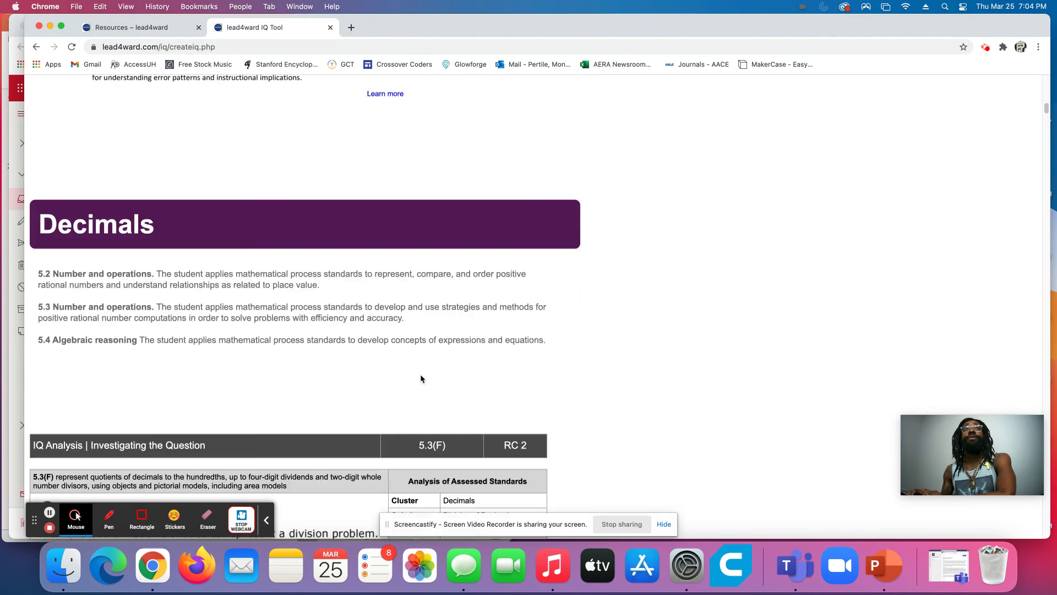
{"action": "scroll", "coordinate": [420, 378], "scroll_direction": "down", "scroll_amount": 4}
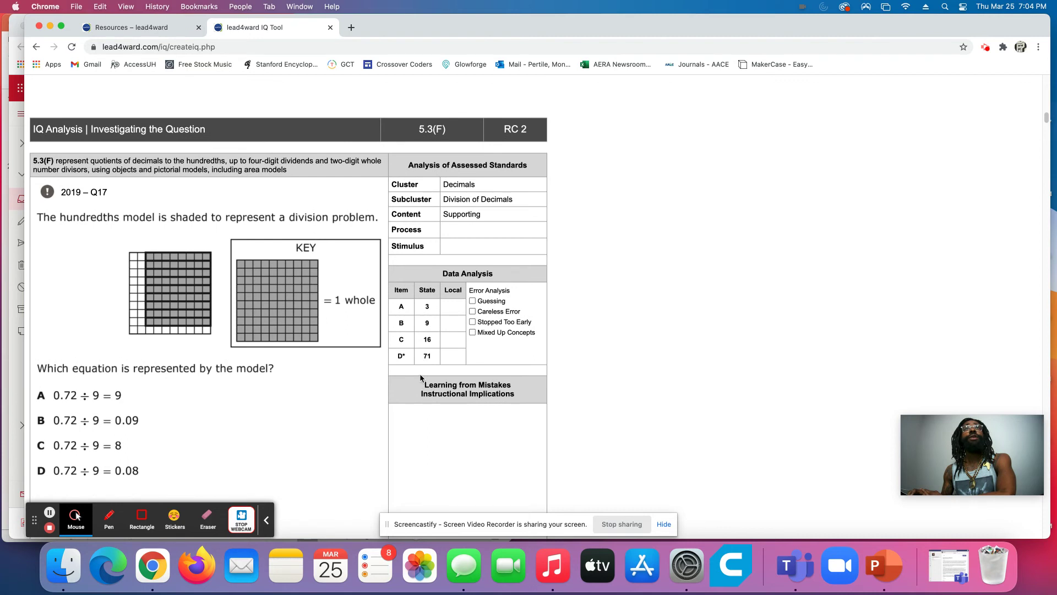
{"action": "scroll", "coordinate": [421, 379], "scroll_direction": "down", "scroll_amount": 1}
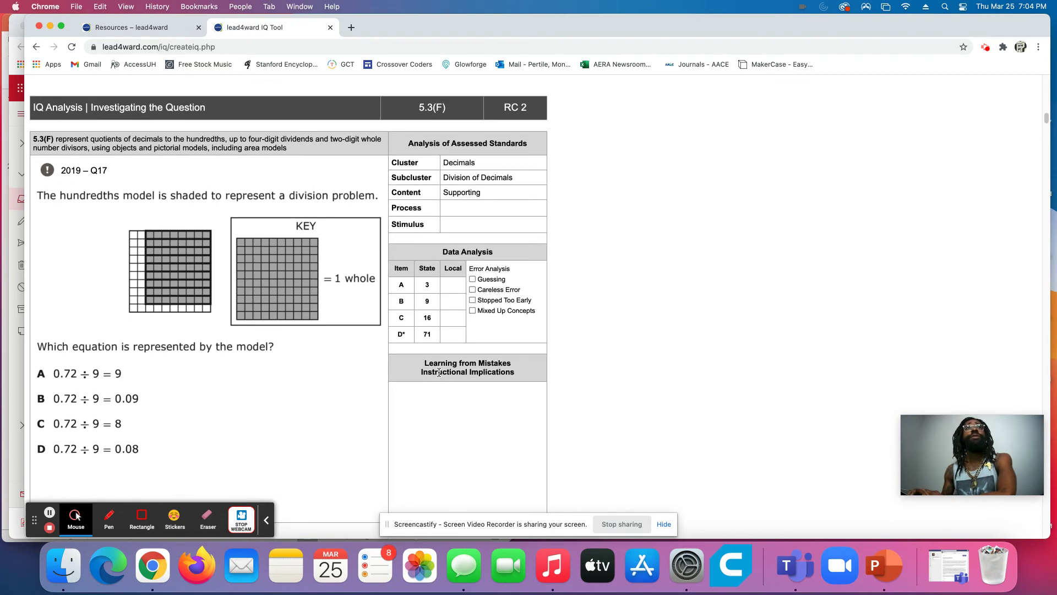
{"action": "scroll", "coordinate": [439, 372], "scroll_direction": "down", "scroll_amount": 1}
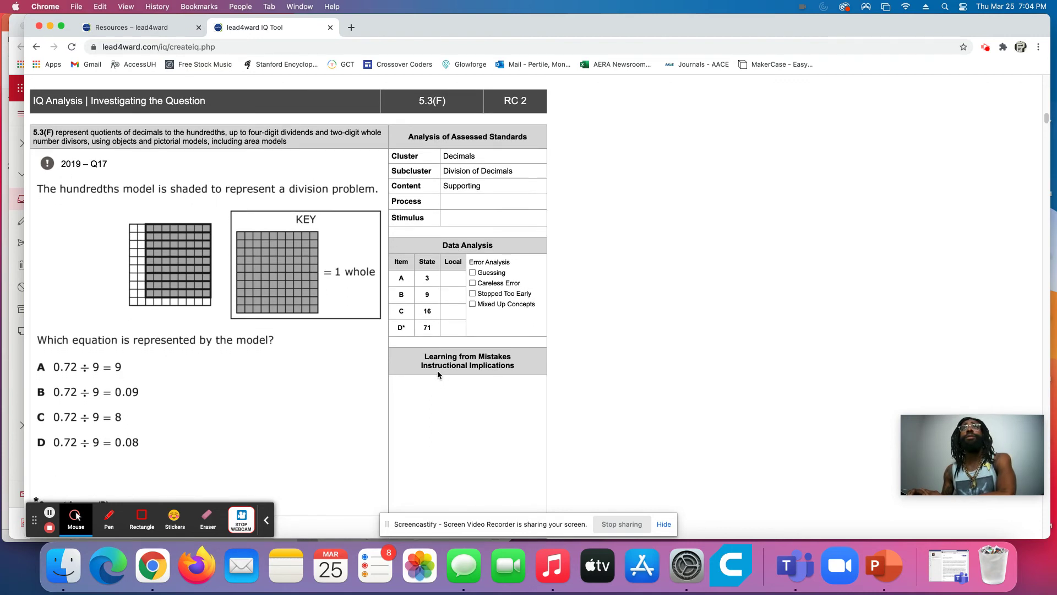
{"action": "scroll", "coordinate": [437, 371], "scroll_direction": "down", "scroll_amount": 4}
{"action": "scroll", "coordinate": [436, 374], "scroll_direction": "up", "scroll_amount": 2}
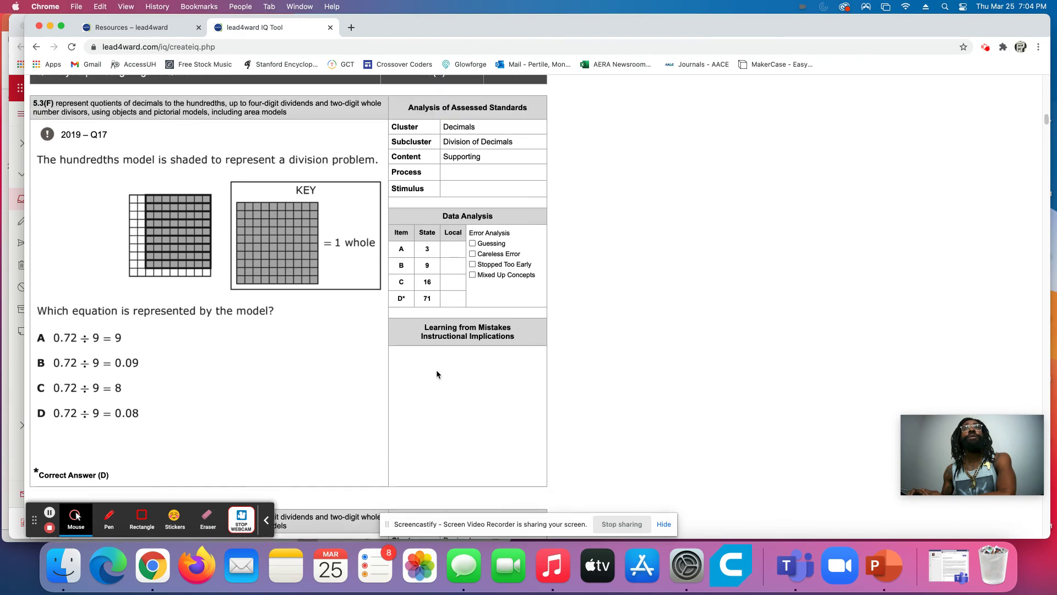
{"action": "scroll", "coordinate": [512, 391], "scroll_direction": "up", "scroll_amount": 20}
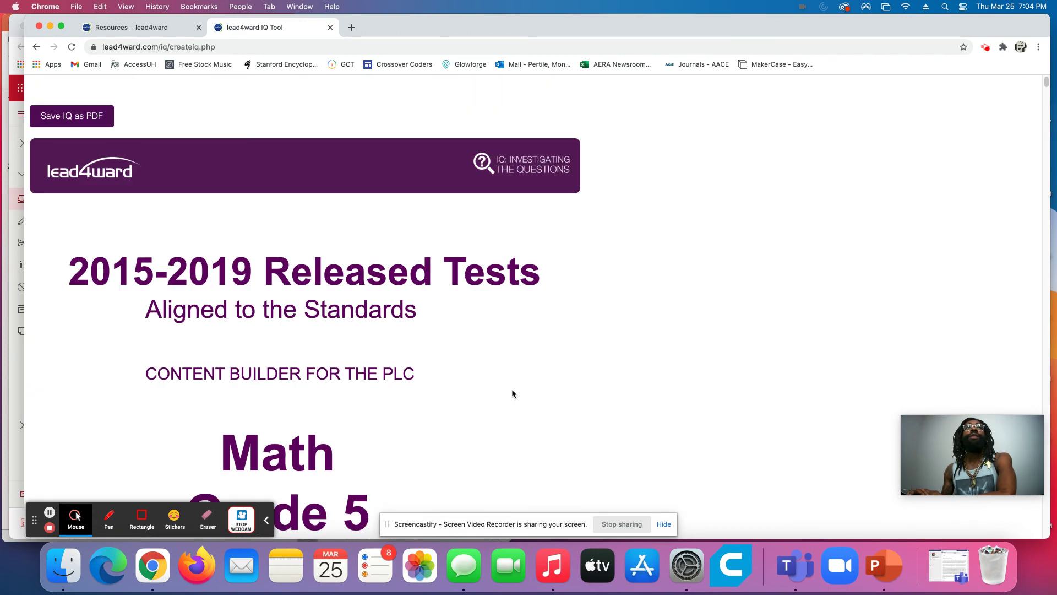
Save the IQ report as a PDF, begin downloading it, then cancel the Save As dialog
{"action": "left_click", "coordinate": [94, 118]}
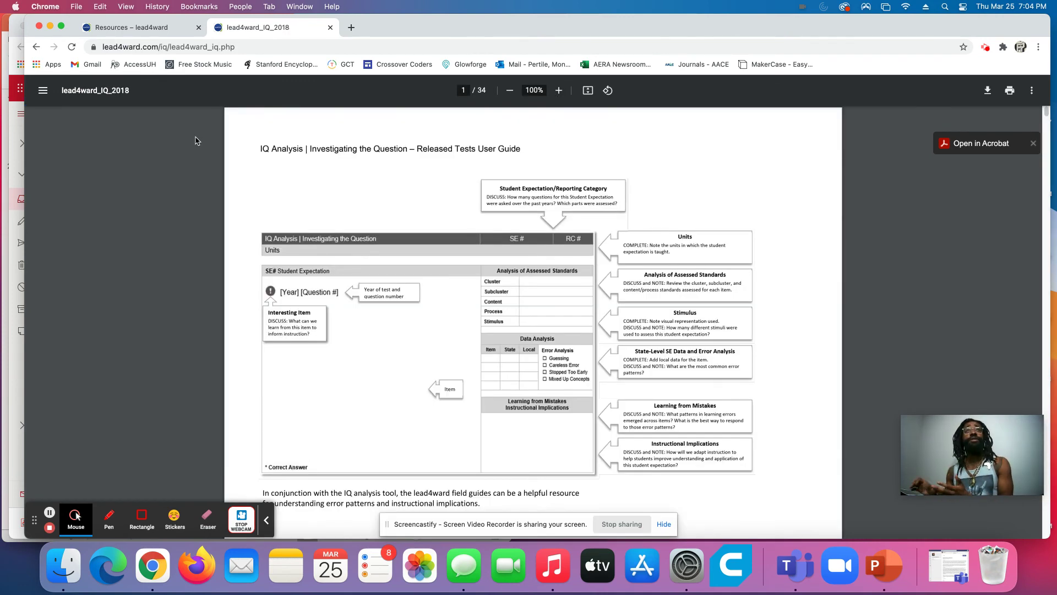
{"action": "left_click", "coordinate": [988, 90]}
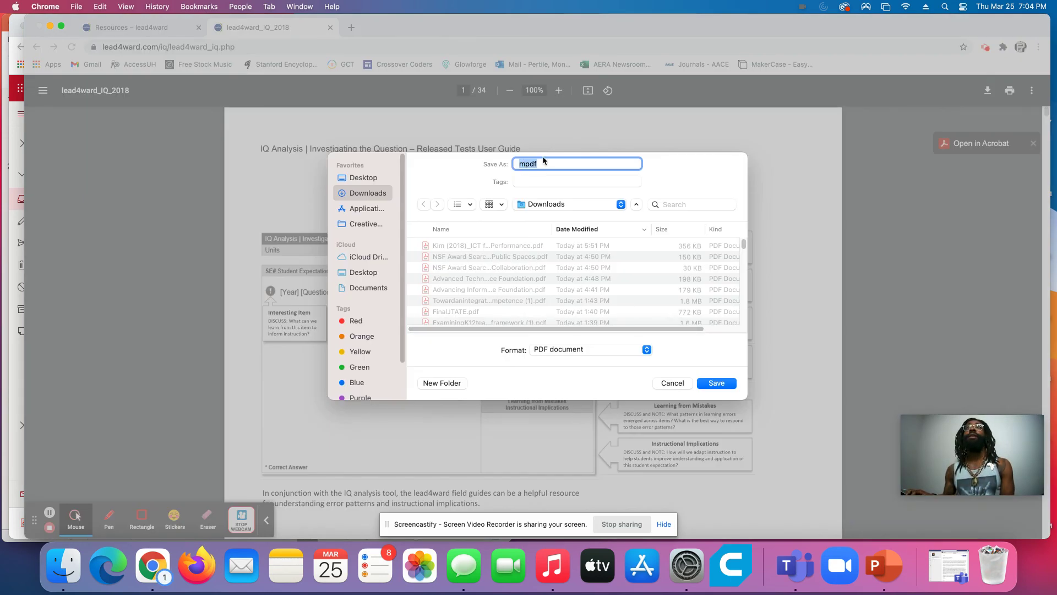
{"action": "type", "text": "5.4 A st"}
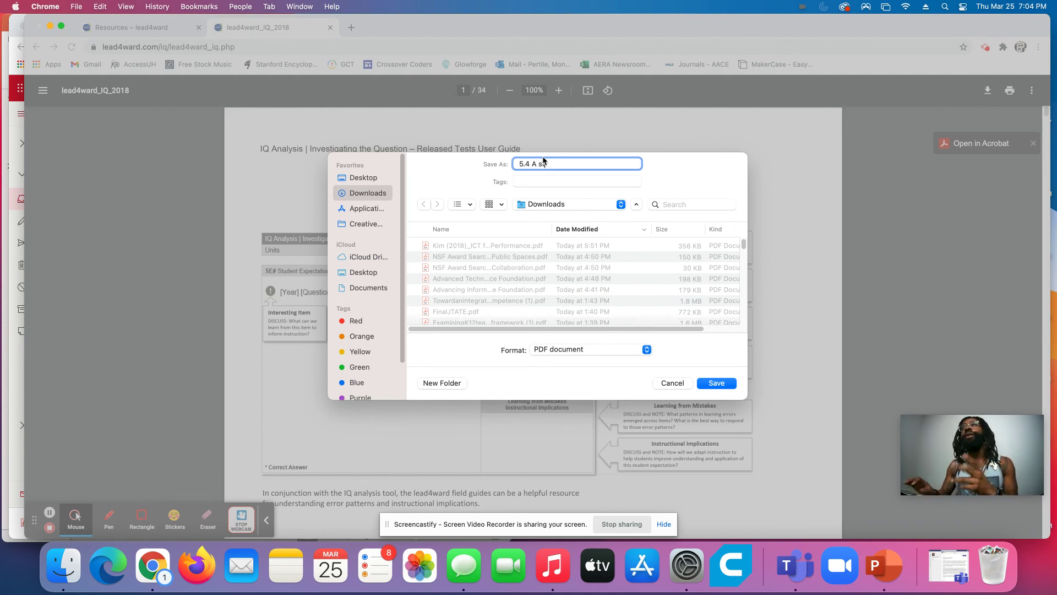
{"action": "left_click", "coordinate": [673, 383]}
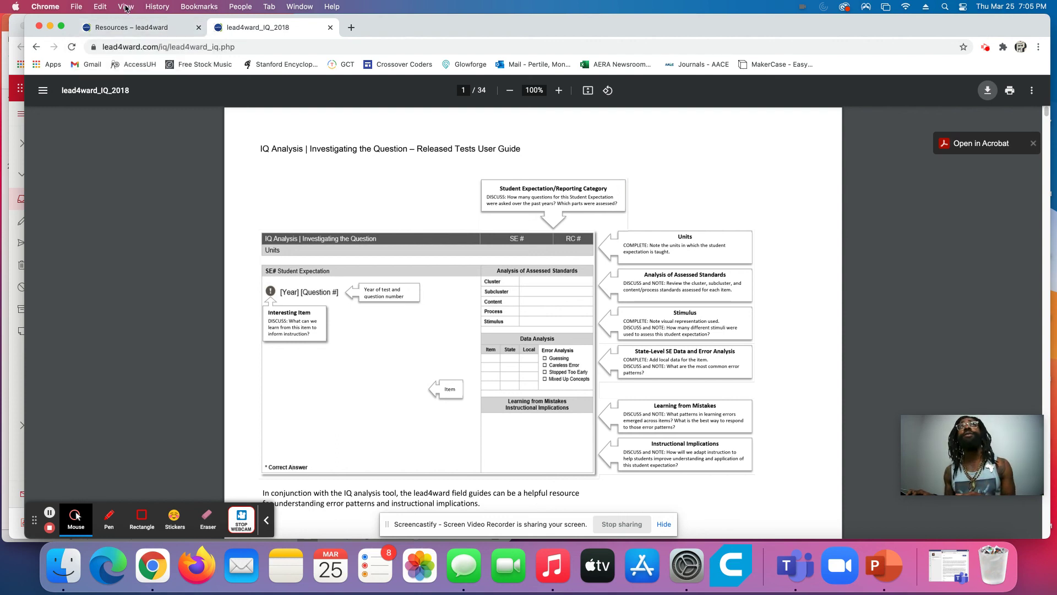
Switch back to the Resources – lead4ward tab, leaving the PDF open
{"action": "left_click", "coordinate": [154, 29]}
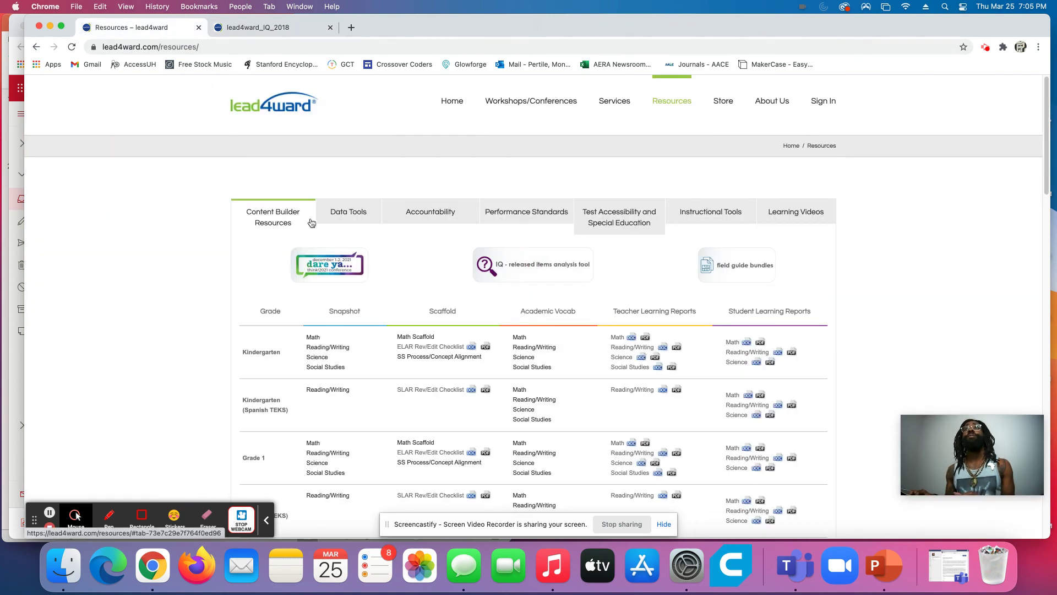